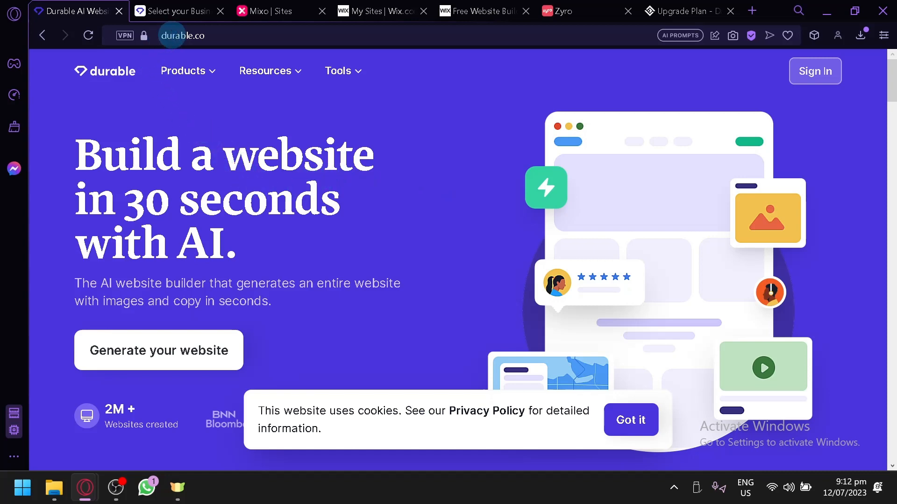
# - Look through the open website-builder pages, including Wix and 10Web, and return to the Durable home page
pyautogui.click(270, 10)
pyautogui.click(382, 19)
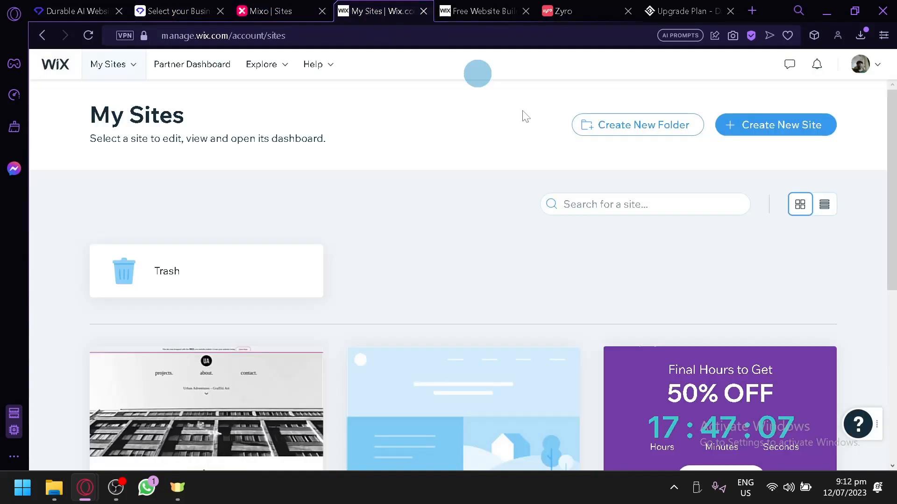
pyautogui.click(570, 9)
pyautogui.click(723, 7)
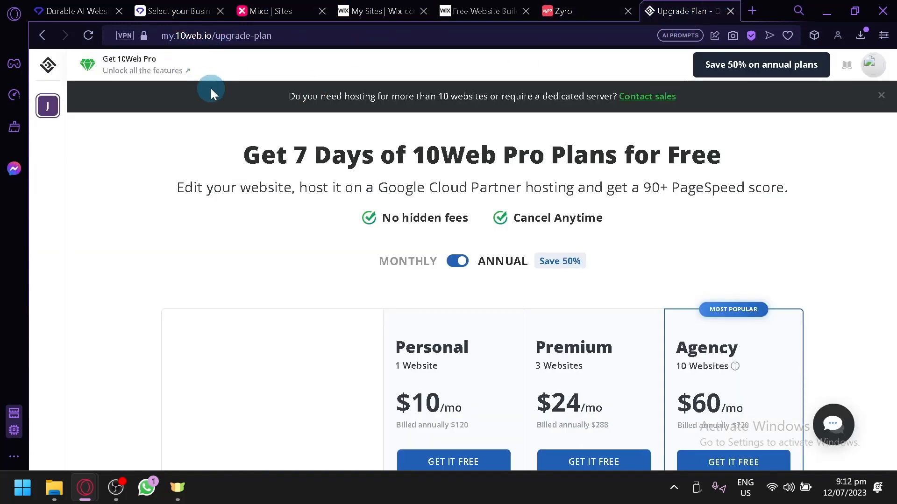
pyautogui.click(74, 12)
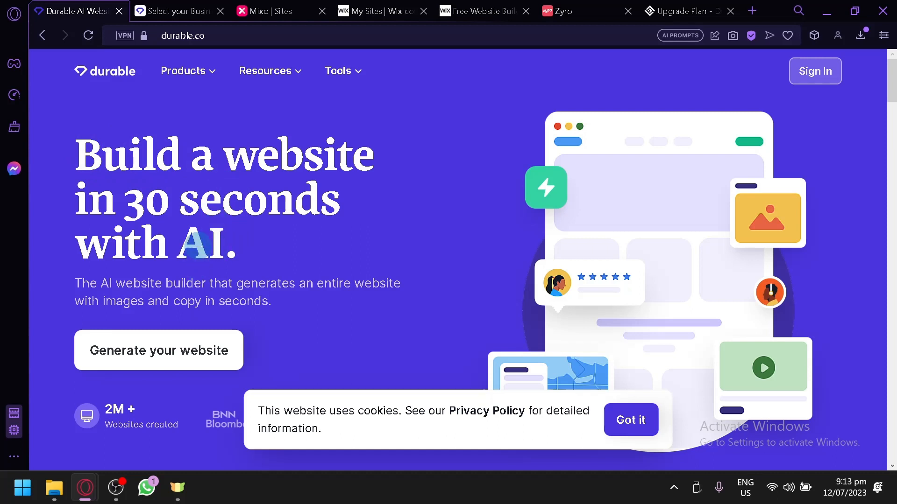
# - Start a new business on Durable's business selector page and enter fijie as the business name
pyautogui.click(172, 12)
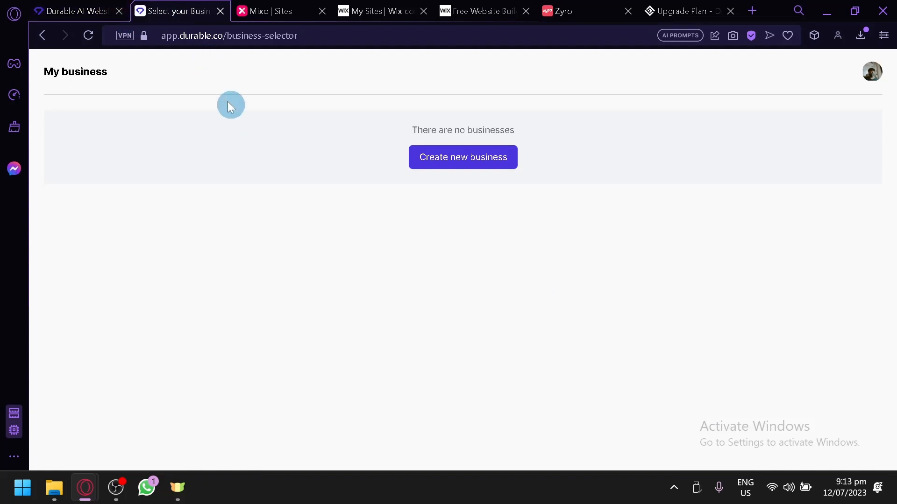
pyautogui.click(75, 11)
pyautogui.click(198, 12)
pyautogui.click(511, 156)
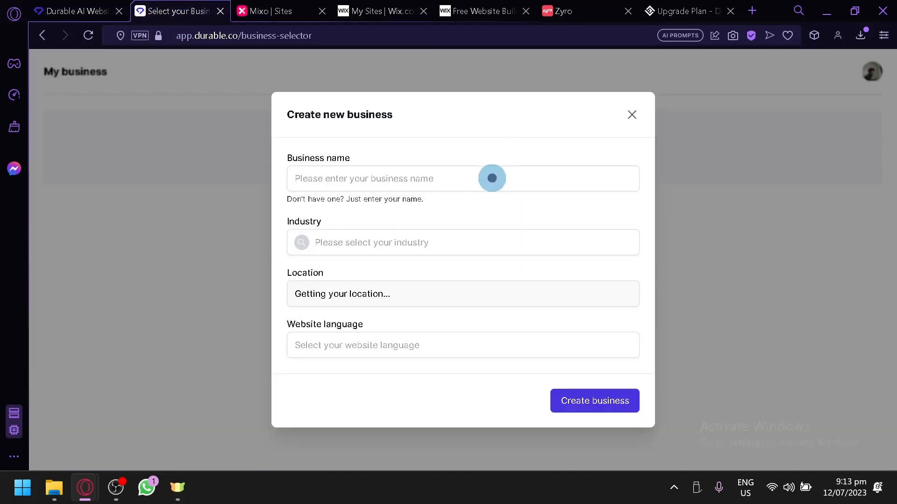
pyautogui.click(492, 178)
pyautogui.write('fiji')
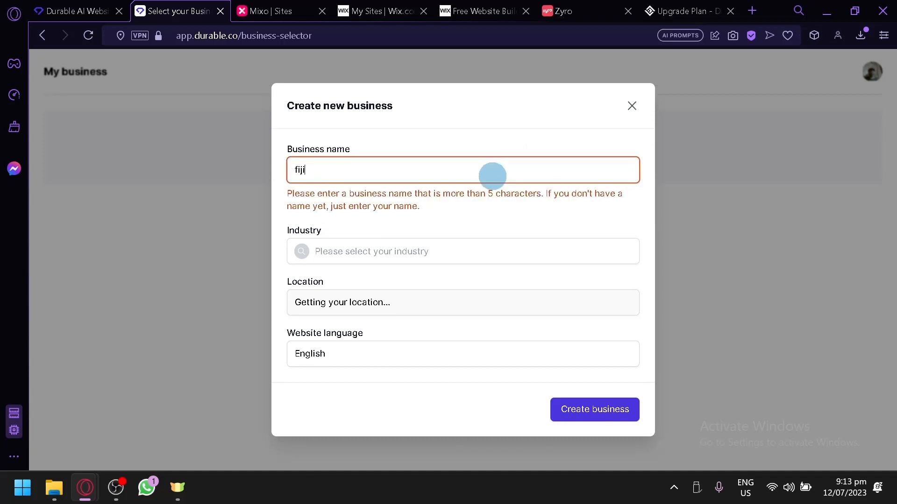
pyautogui.write('e')
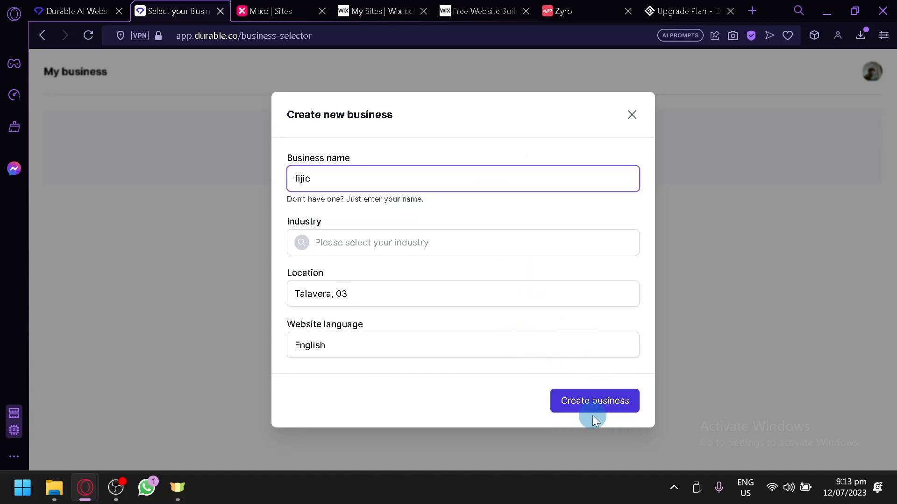
# - Set the new business's industry to Landscaping
pyautogui.click(500, 240)
pyautogui.click(490, 273)
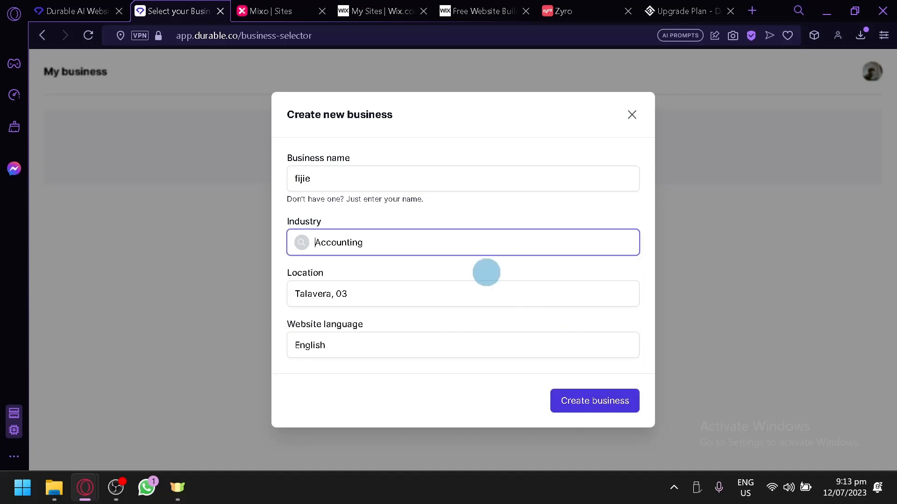
pyautogui.click(475, 244)
pyautogui.click(416, 295)
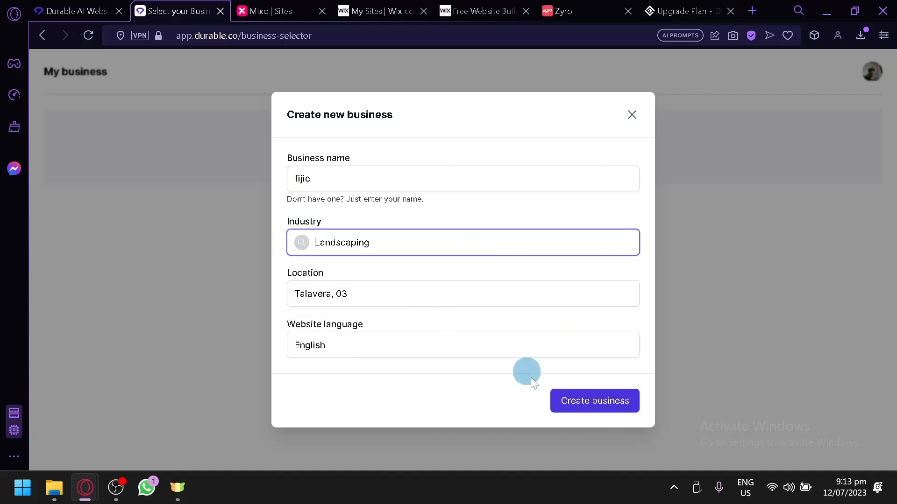
# - Set the business location to Usaquén, Bogota, Colombia and create the business
pyautogui.click(578, 411)
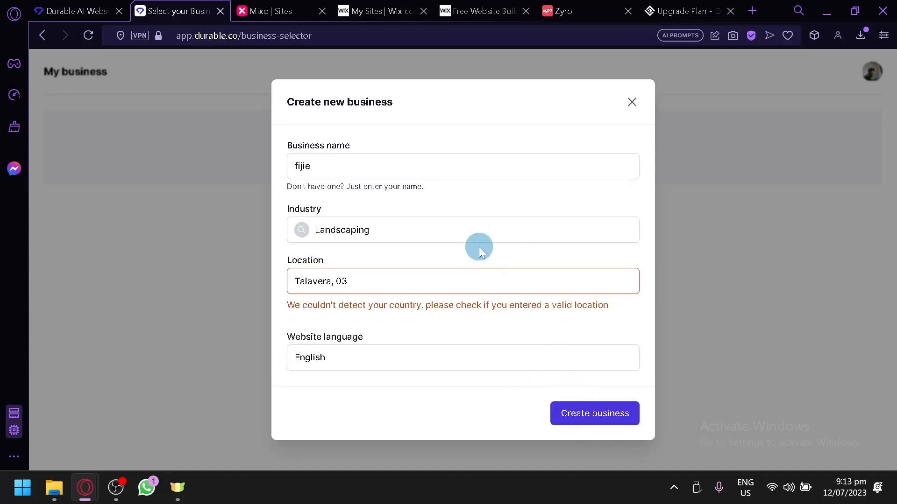
pyautogui.click(506, 289)
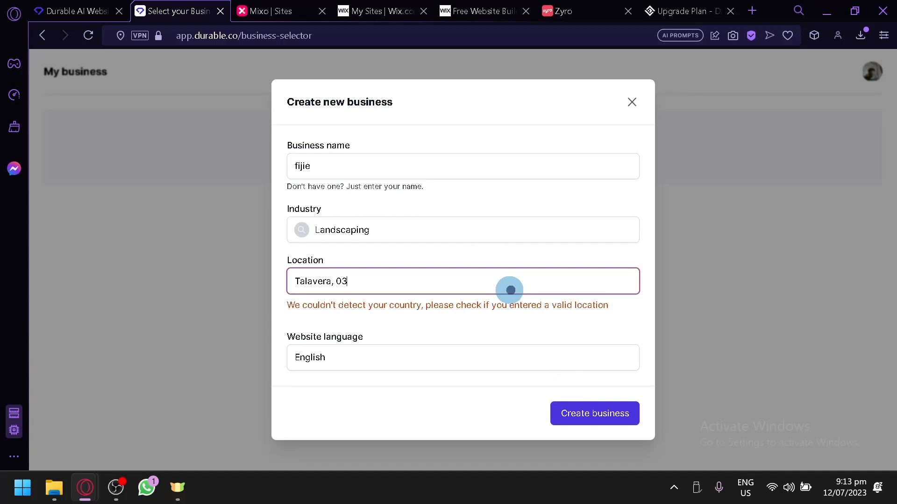
pyautogui.moveTo(510, 290); pyautogui.dragTo(239, 290)
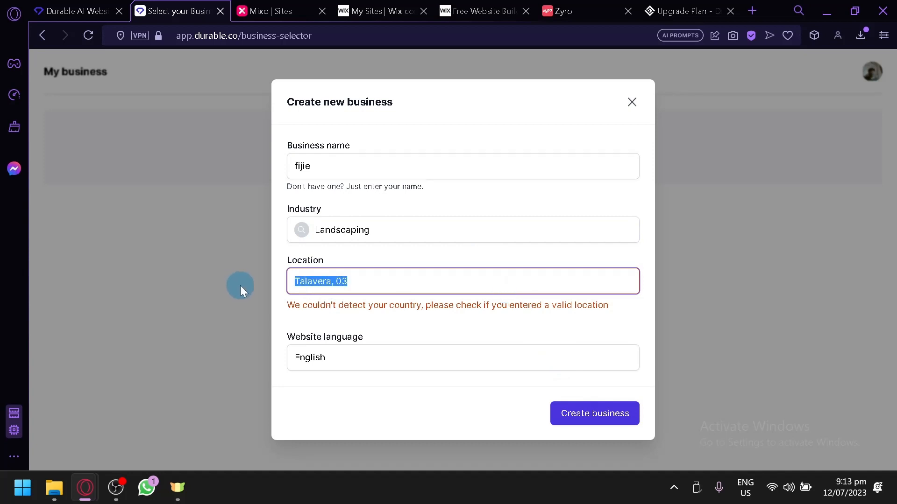
pyautogui.write('usa')
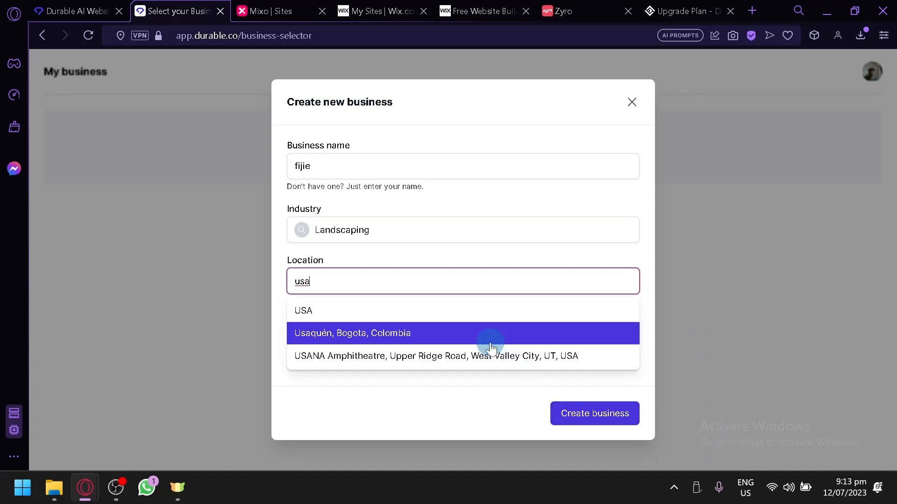
pyautogui.click(490, 348)
pyautogui.click(585, 416)
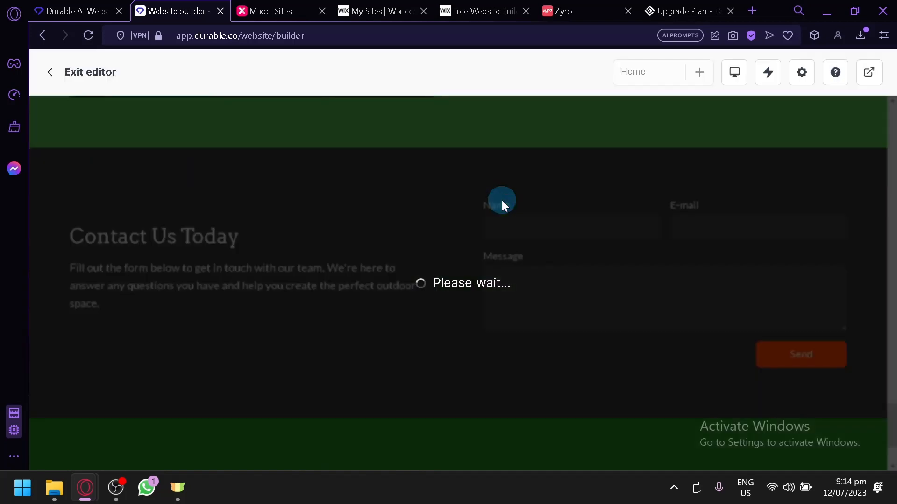
# - Regenerate the "Transform Your Outdoor Space" banner section of the generated home page
pyautogui.scroll(15, 501, 200)
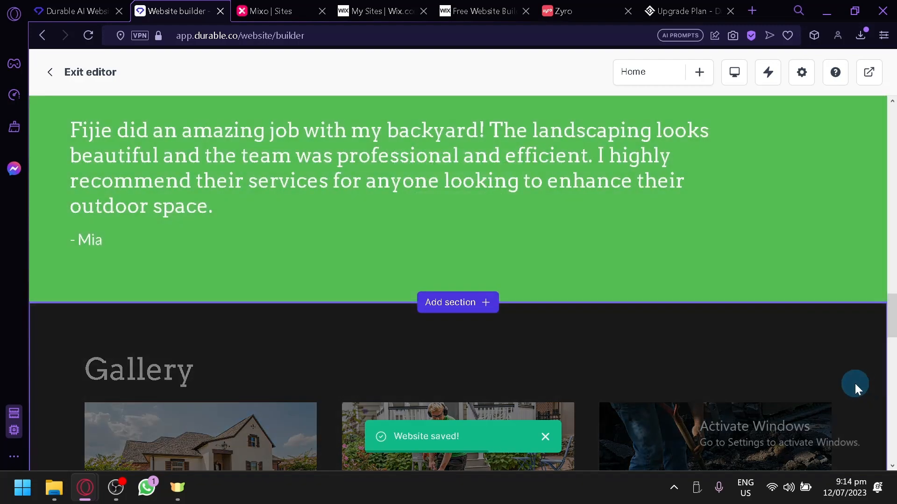
pyautogui.scroll(10, 855, 383)
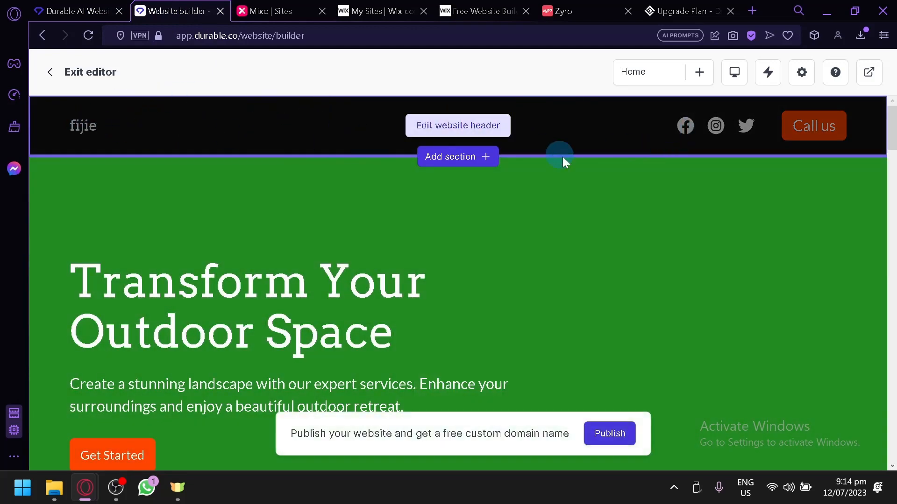
pyautogui.scroll(-2, 302, 150)
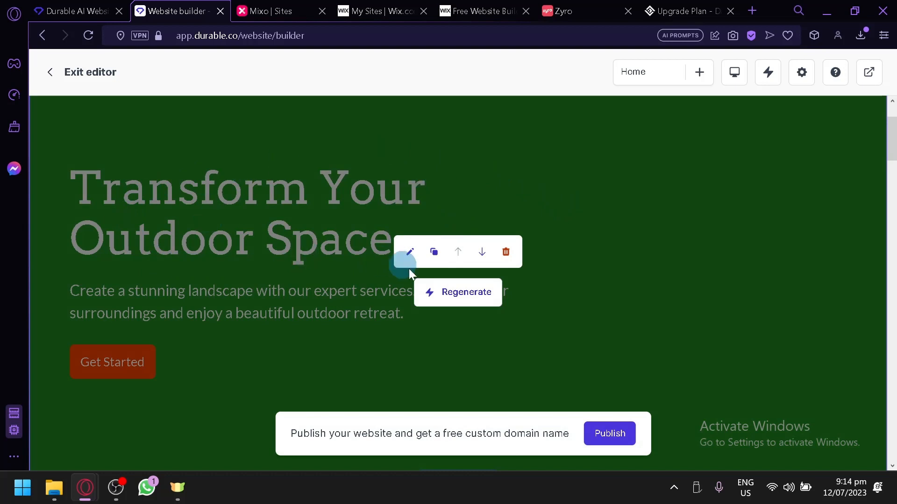
pyautogui.click(475, 294)
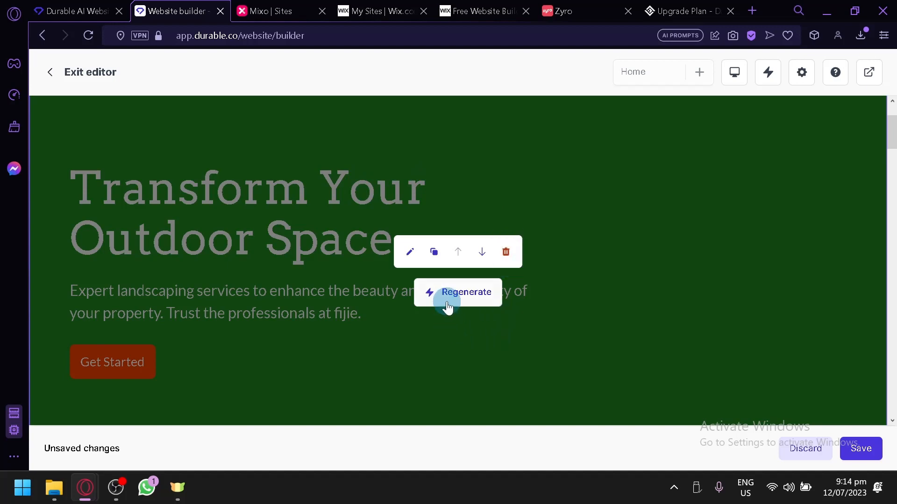
# - Open the banner section for editing and change its background type to Image
pyautogui.click(411, 254)
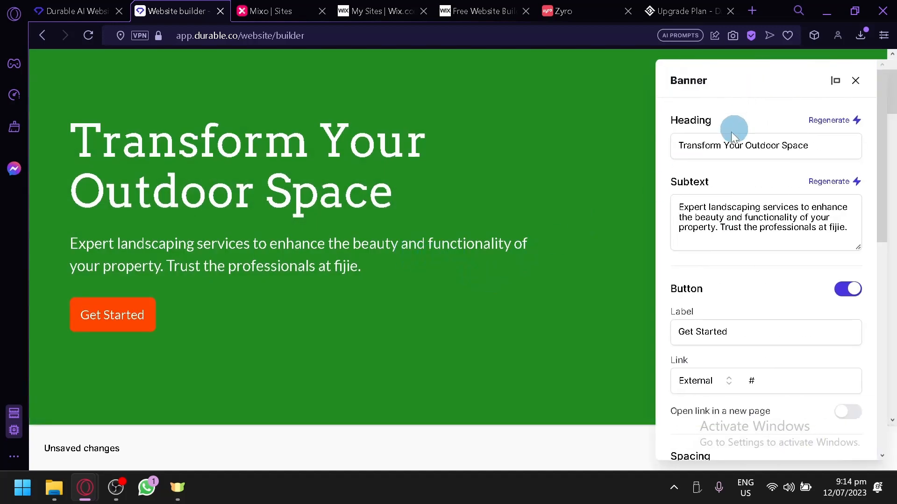
pyautogui.scroll(-4, 803, 254)
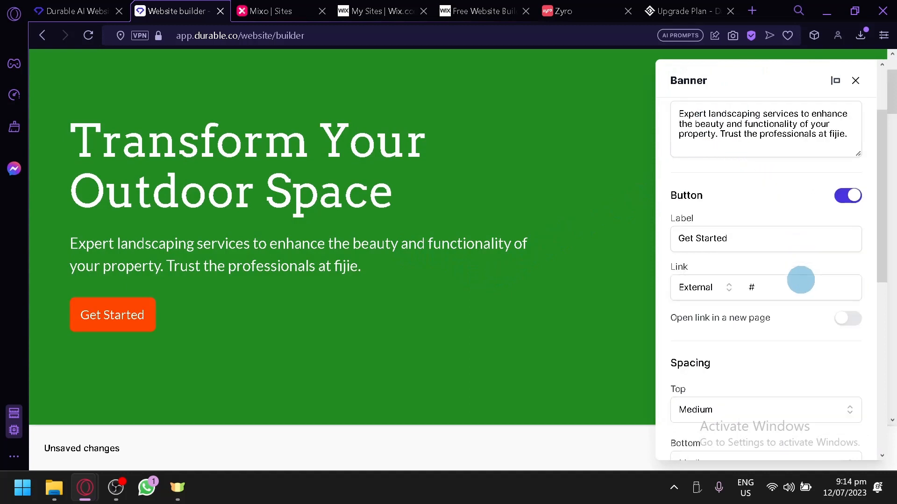
pyautogui.scroll(-6, 722, 338)
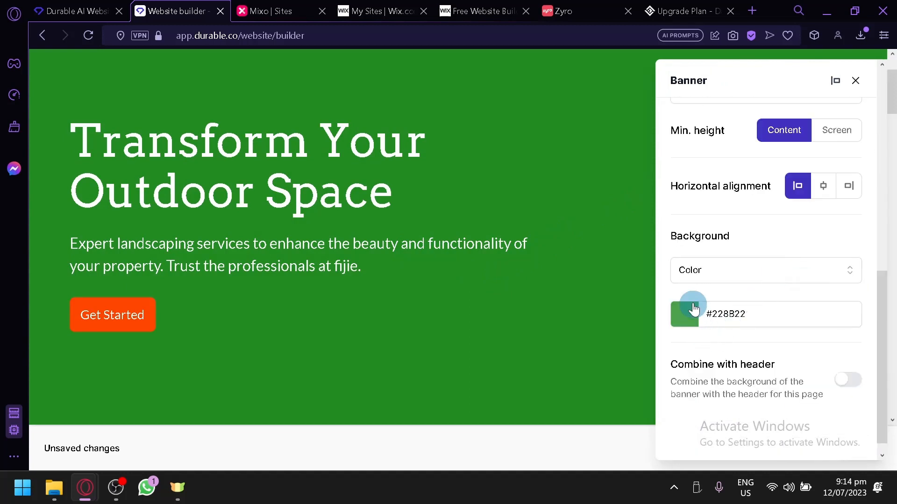
pyautogui.click(785, 269)
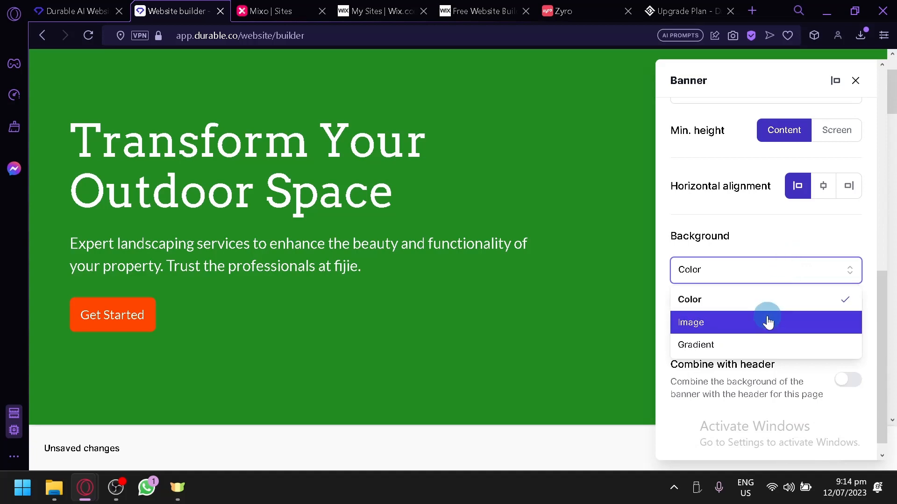
pyautogui.click(766, 320)
pyautogui.scroll(-2, 776, 293)
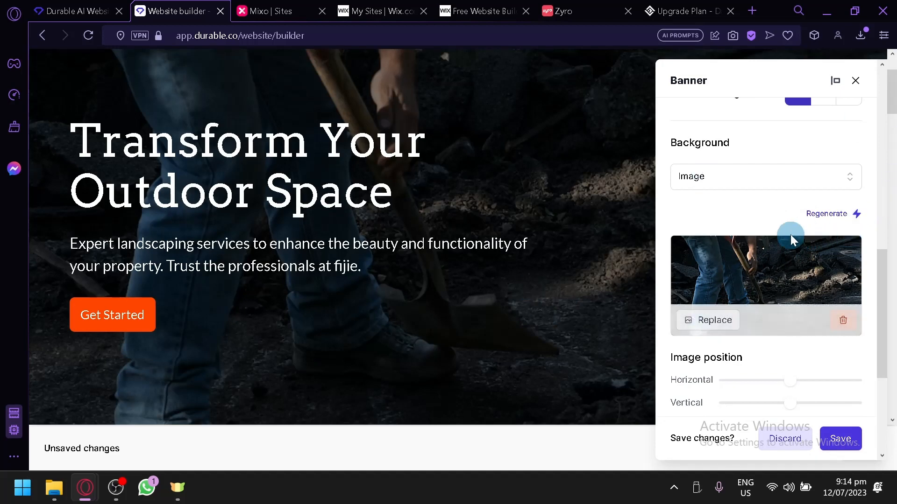
# - Regenerate the banner's background image twice and save the banner changes
pyautogui.moveTo(732, 310)
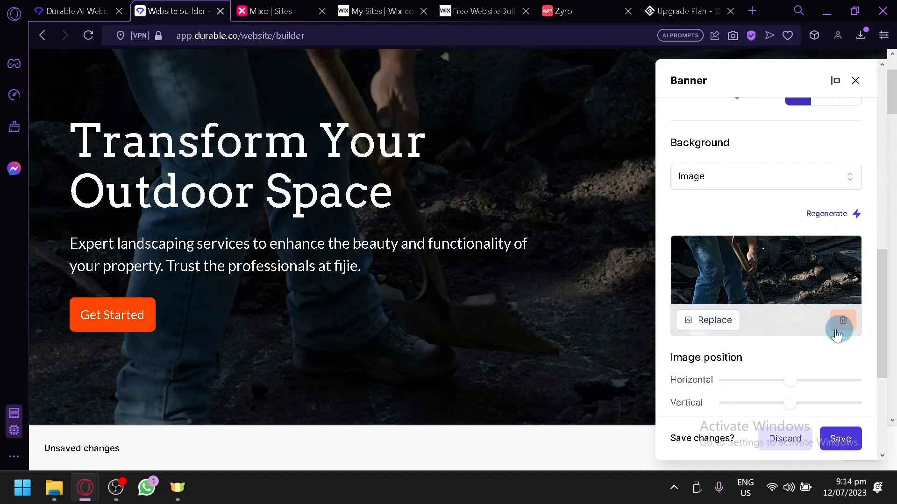
pyautogui.scroll(-2, 751, 304)
pyautogui.scroll(-3, 743, 322)
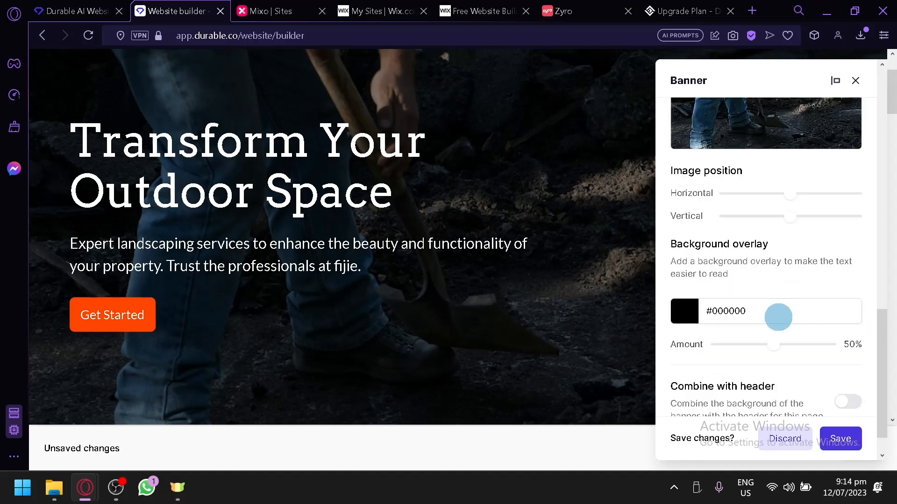
pyautogui.scroll(6, 747, 280)
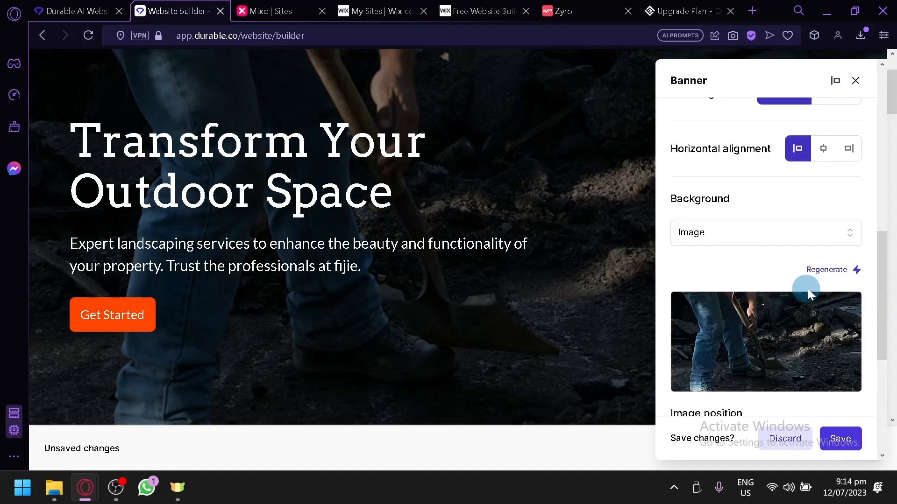
pyautogui.click(838, 270)
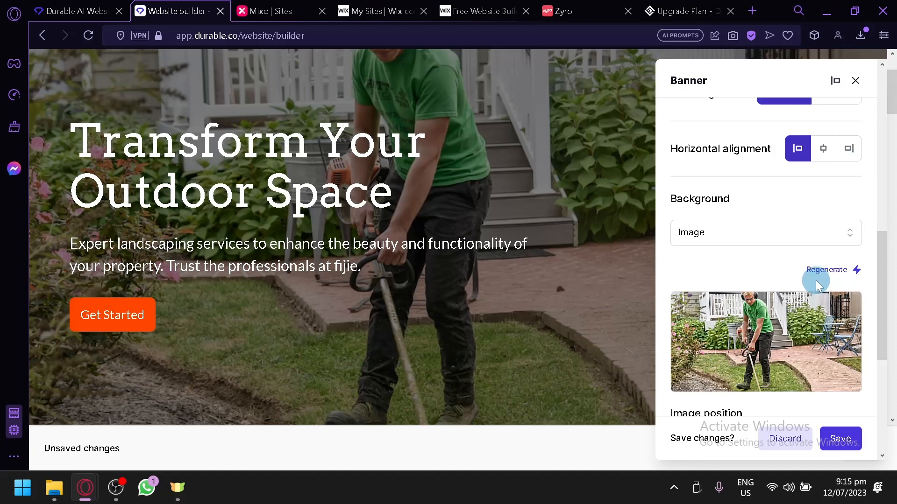
pyautogui.click(818, 274)
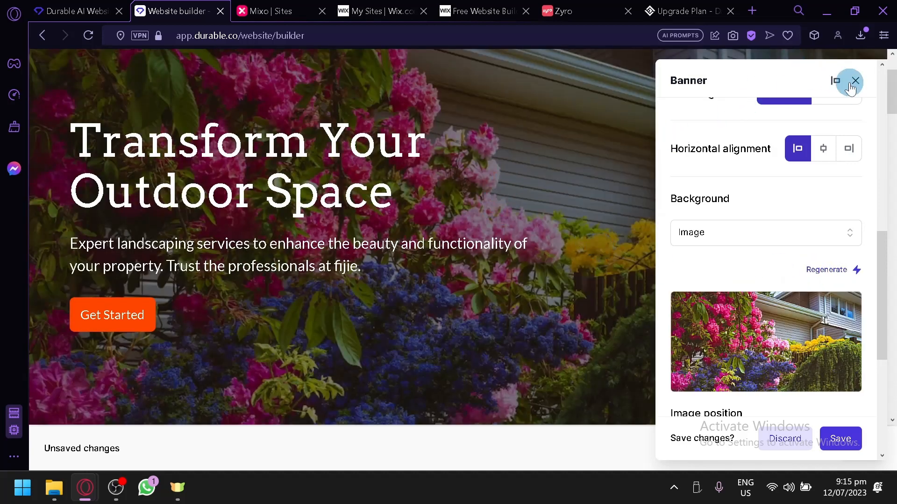
pyautogui.click(841, 439)
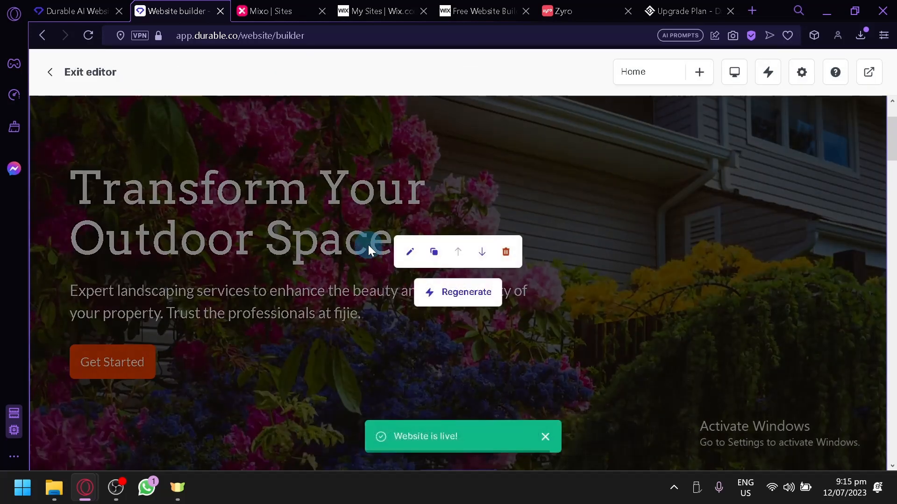
# - Regenerate the image section directly below the banner
pyautogui.scroll(-10, 573, 283)
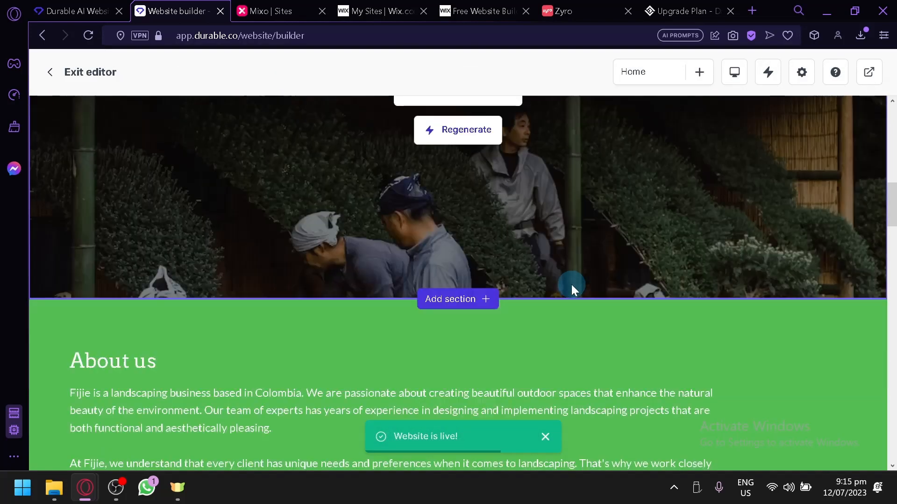
pyautogui.scroll(4, 572, 286)
pyautogui.scroll(-2, 602, 270)
pyautogui.scroll(2, 590, 264)
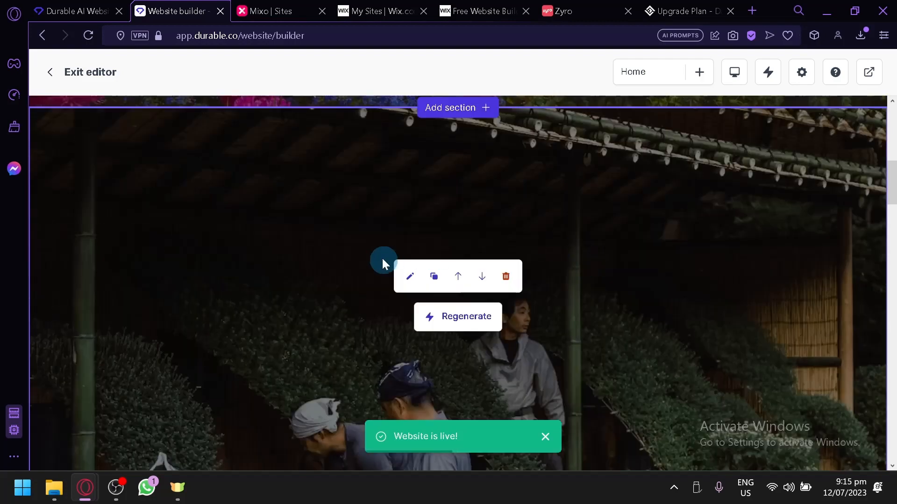
pyautogui.scroll(-2, 632, 292)
pyautogui.click(447, 228)
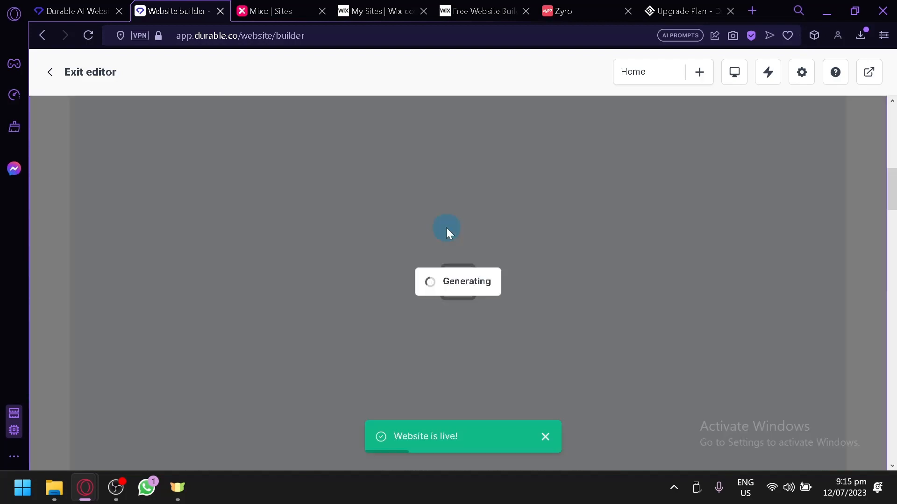
pyautogui.scroll(-4, 438, 257)
pyautogui.scroll(8, 524, 170)
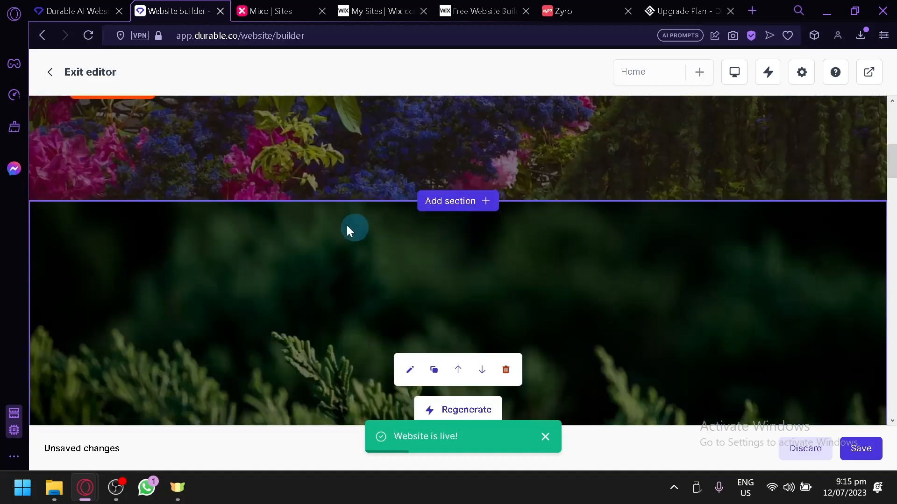
# - Examine the remaining sections of the generated home page, from About us through services, testimonial, gallery and location to the footer
pyautogui.scroll(-4, 559, 223)
pyautogui.scroll(-6, 559, 222)
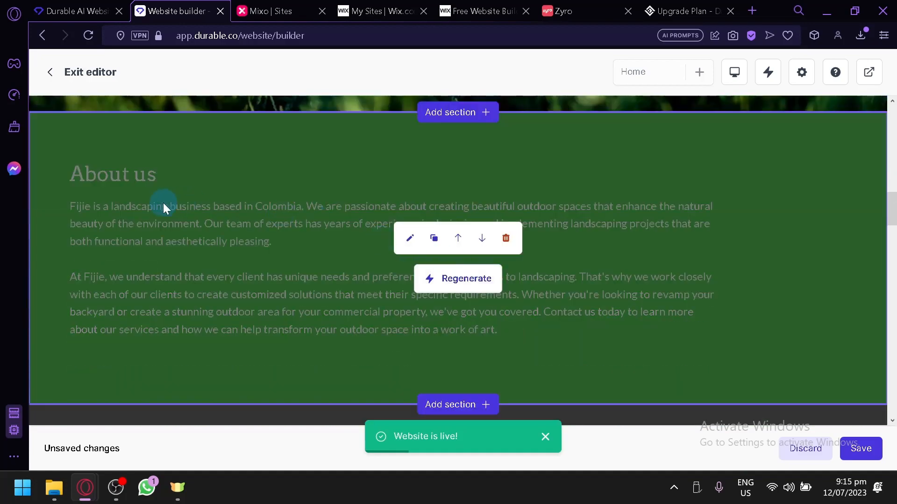
pyautogui.scroll(-10, 381, 308)
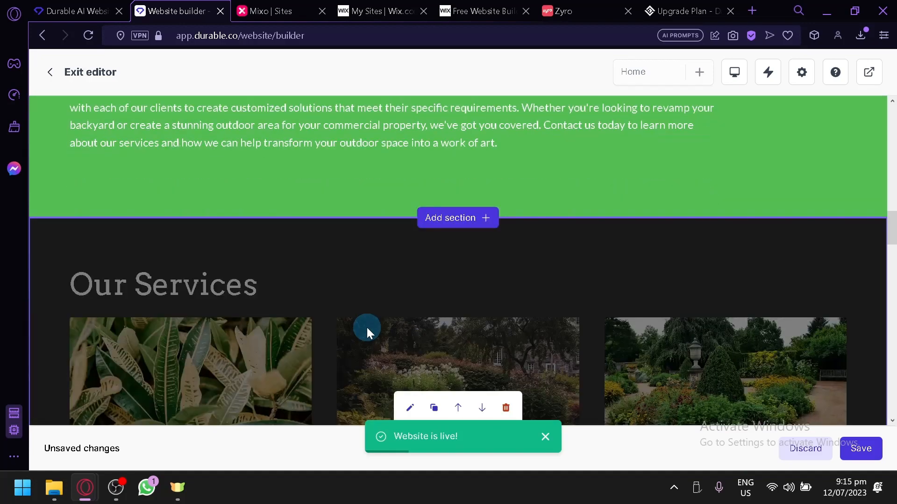
pyautogui.scroll(-10, 390, 287)
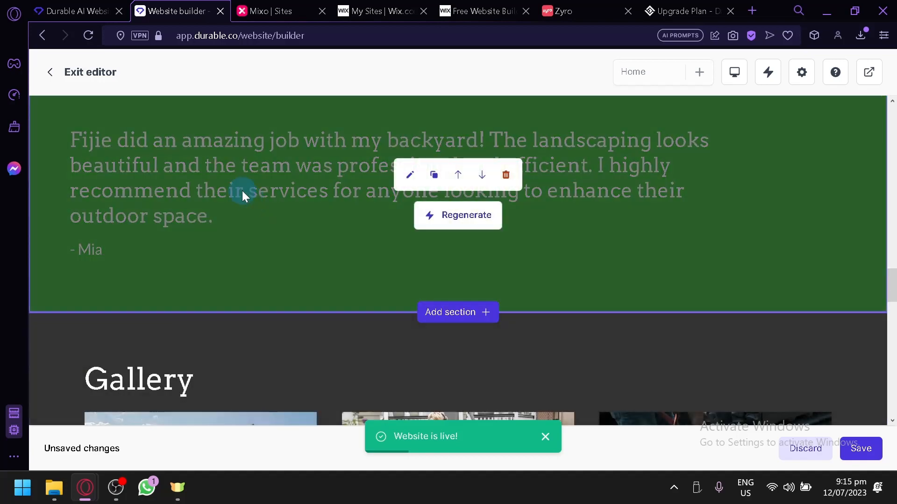
pyautogui.scroll(-10, 237, 200)
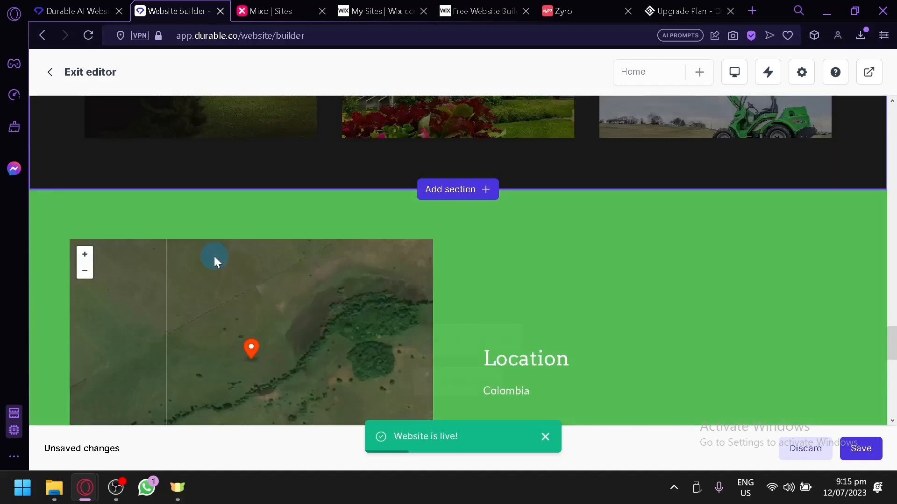
pyautogui.scroll(-6, 466, 293)
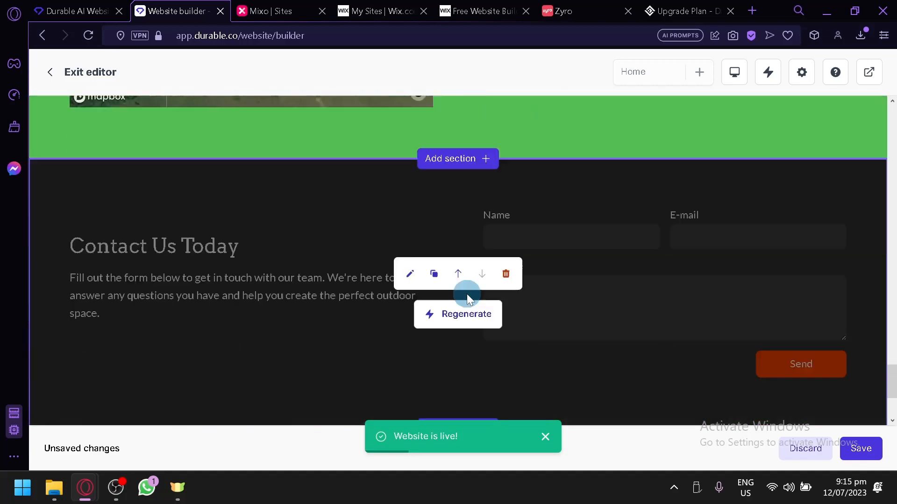
pyautogui.scroll(-3, 499, 278)
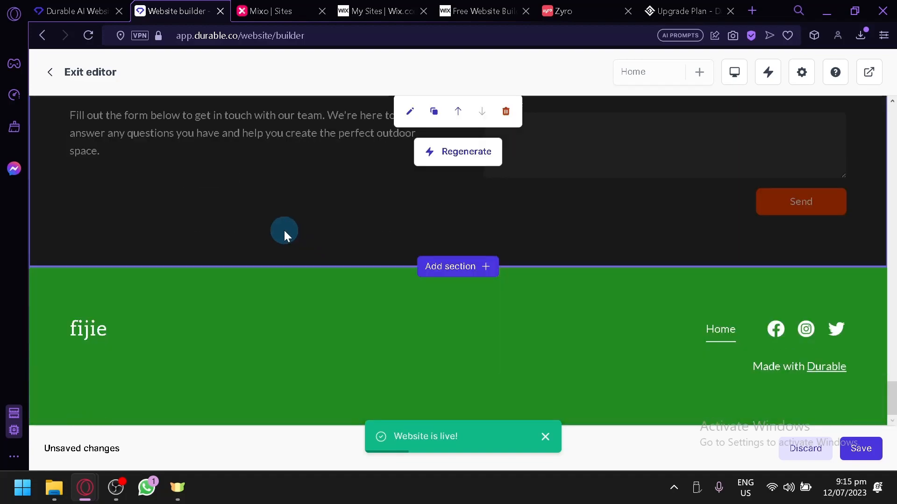
pyautogui.scroll(12, 259, 255)
pyautogui.scroll(14, 516, 254)
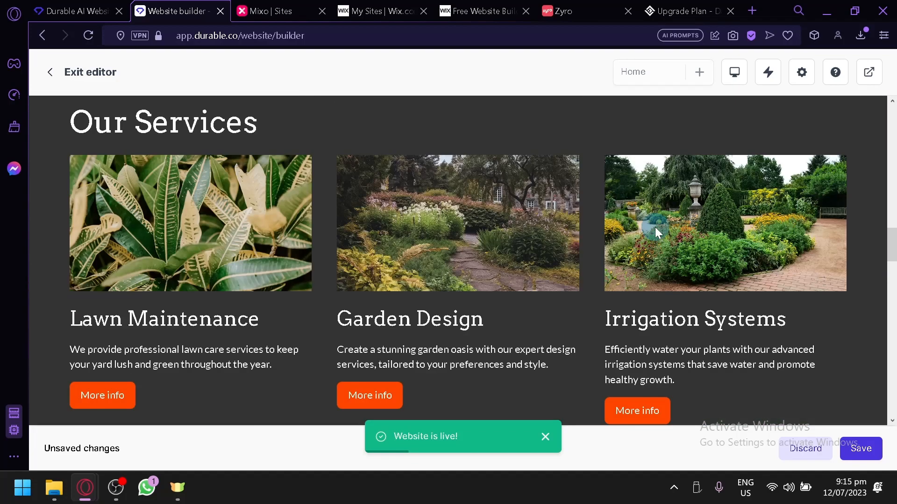
# - Review the section types and apps that can be added below the Our Services section, without adding one
pyautogui.scroll(-4, 565, 240)
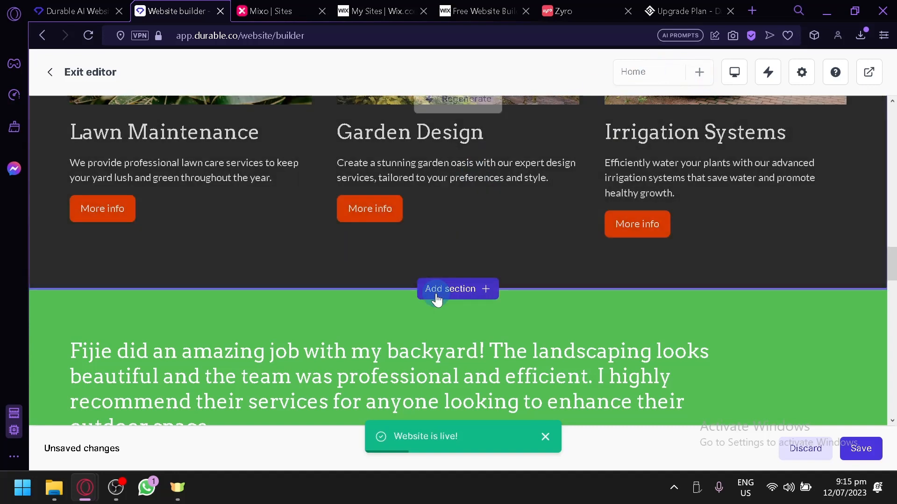
pyautogui.click(457, 287)
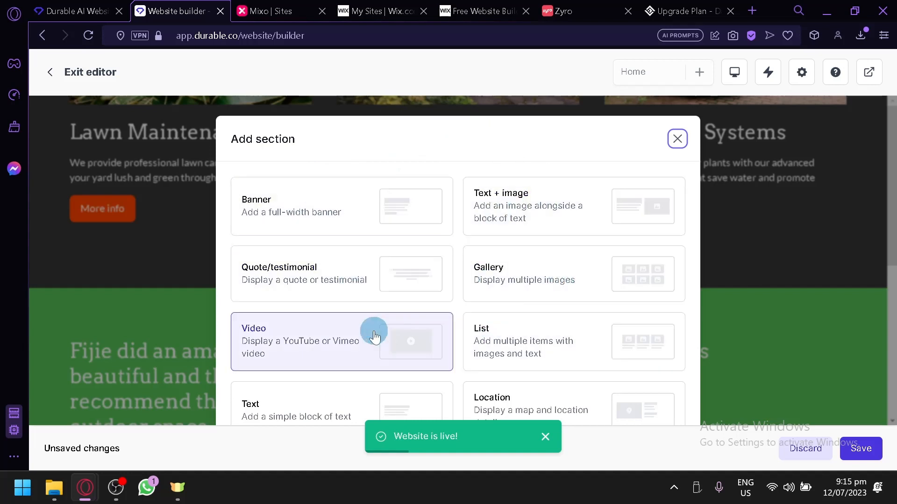
pyautogui.scroll(-2, 554, 289)
pyautogui.scroll(-2, 552, 289)
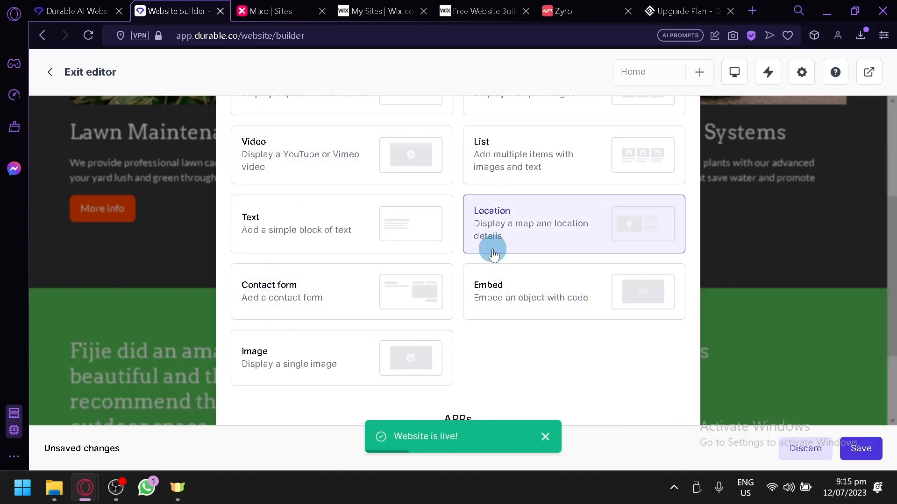
pyautogui.scroll(-3, 514, 337)
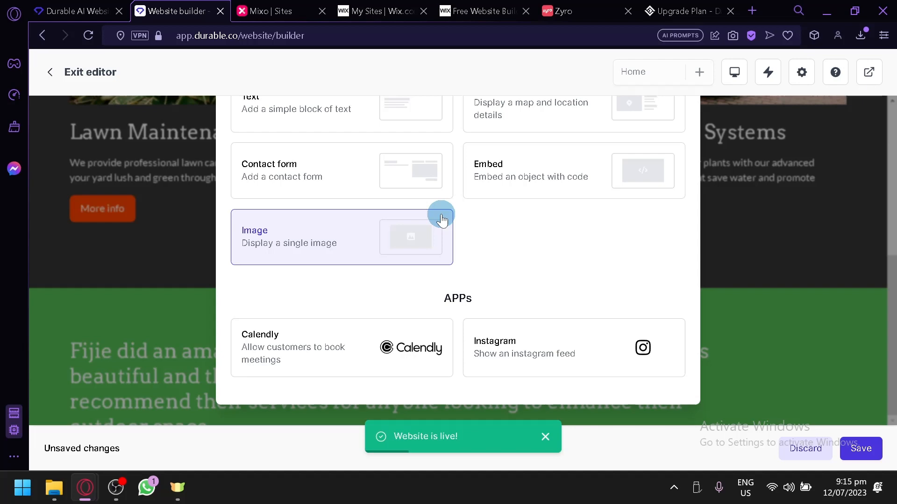
pyautogui.scroll(2, 439, 214)
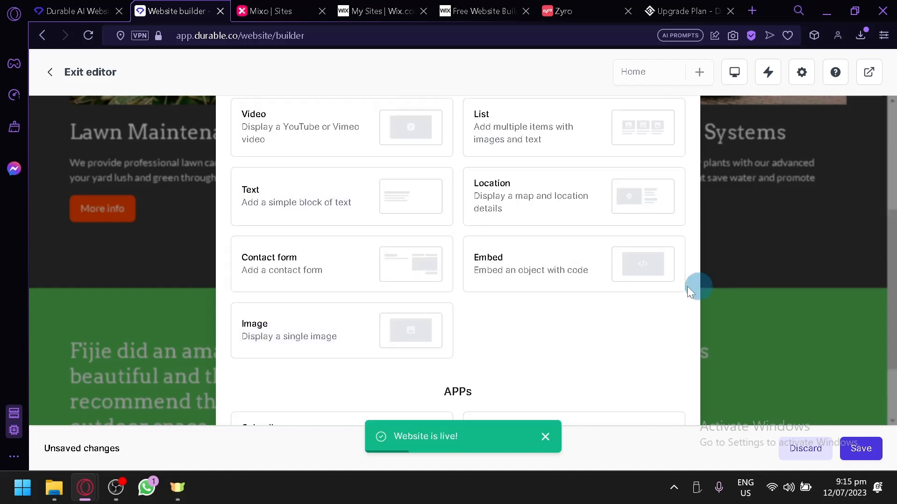
pyautogui.scroll(4, 591, 144)
pyautogui.scroll(1, 603, 234)
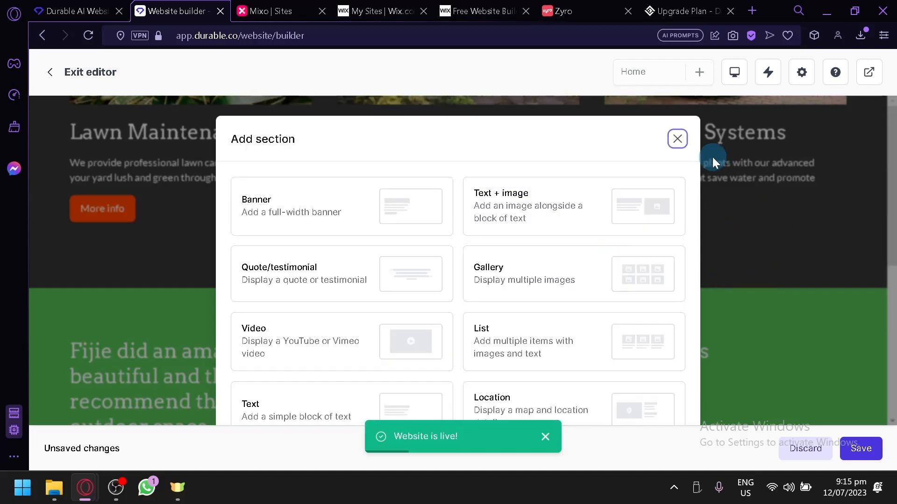
pyautogui.click(678, 139)
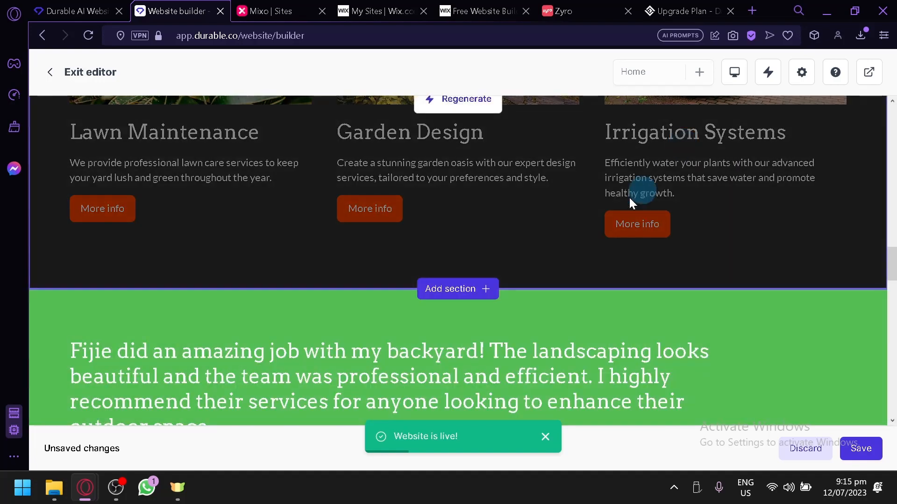
# - Preview the home page as Phone portrait and examine how its sections look on that device
pyautogui.scroll(-5, 508, 254)
pyautogui.scroll(-4, 508, 254)
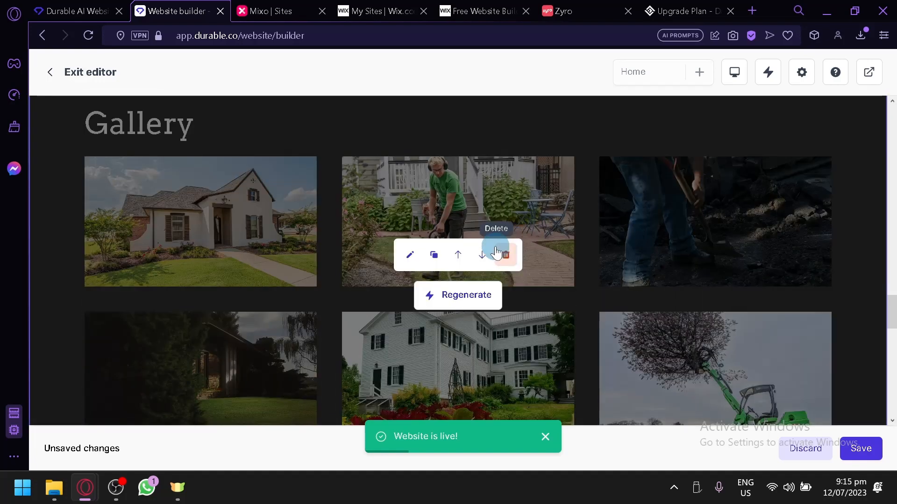
pyautogui.scroll(10, 495, 252)
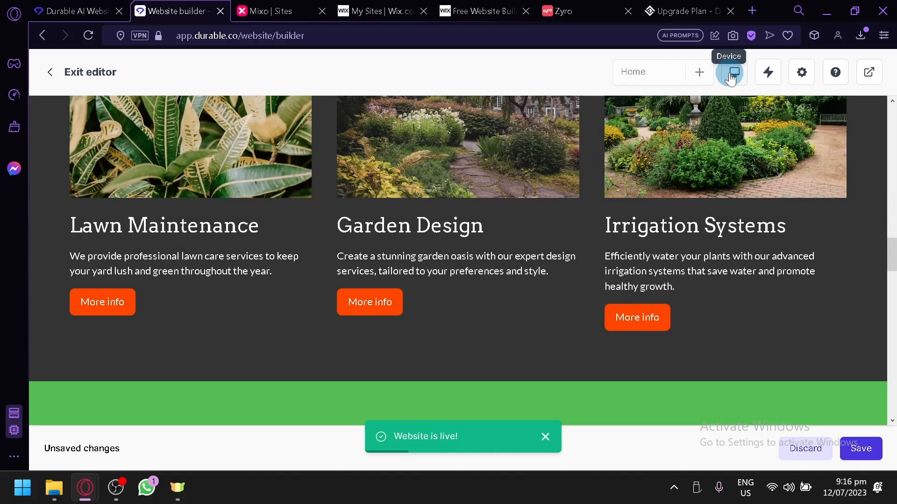
pyautogui.click(732, 76)
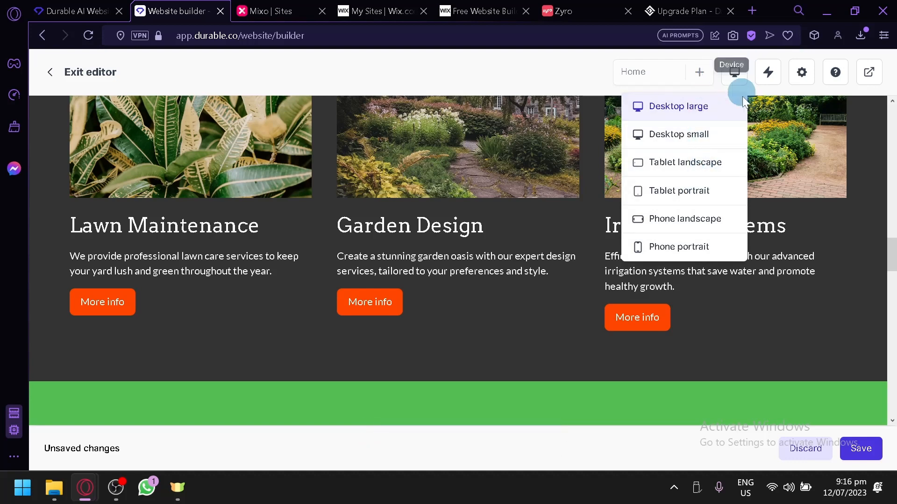
pyautogui.click(691, 246)
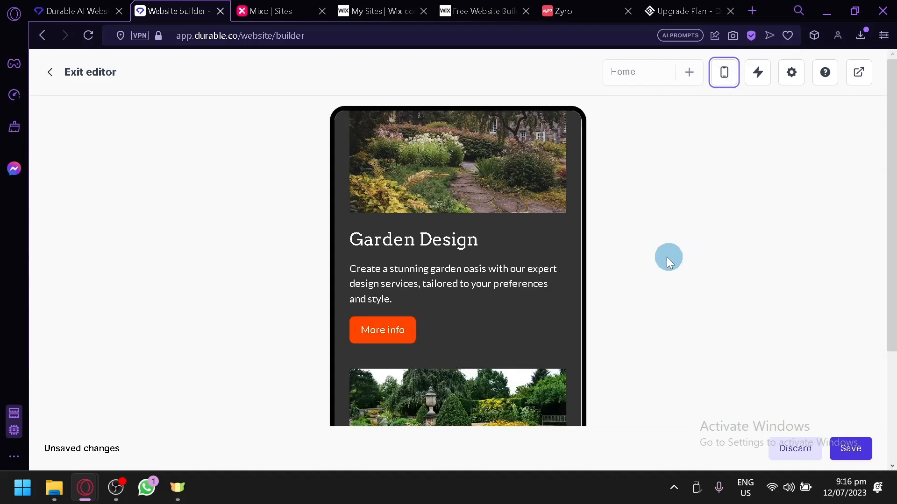
pyautogui.scroll(-4, 480, 256)
pyautogui.scroll(2, 463, 254)
pyautogui.scroll(-3, 490, 236)
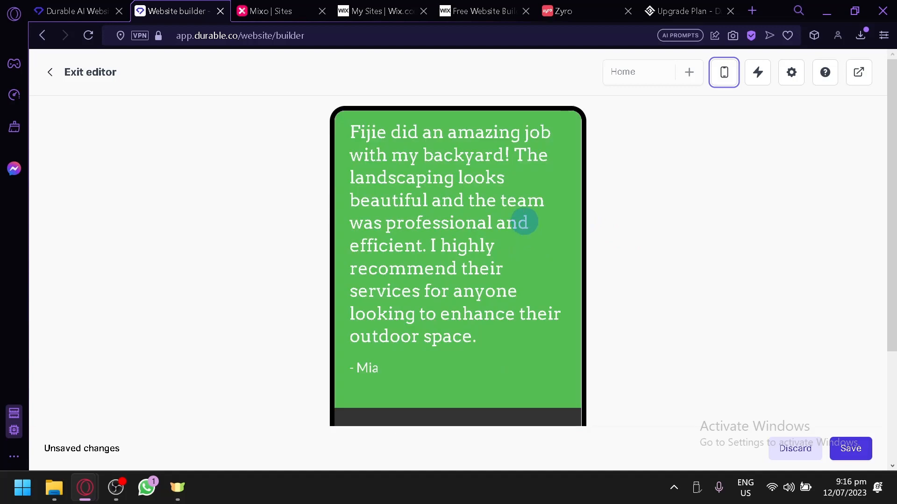
pyautogui.scroll(-15, 514, 219)
pyautogui.scroll(13, 504, 210)
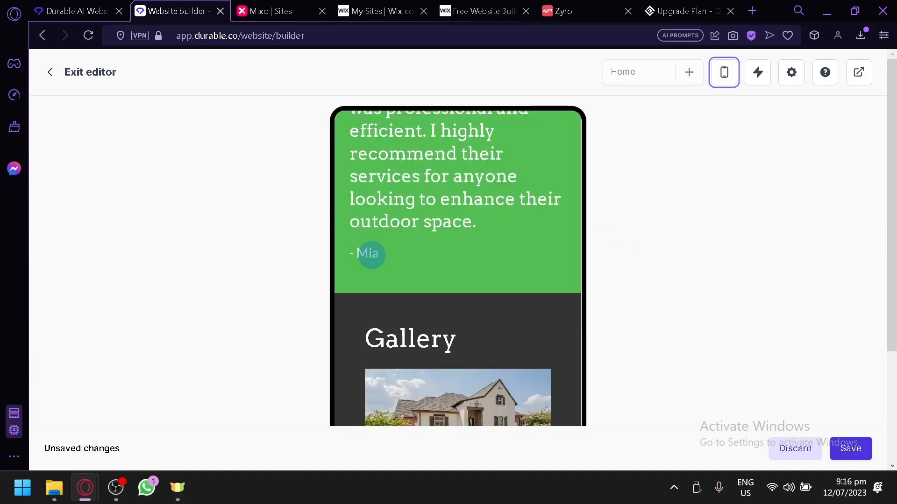
pyautogui.scroll(8, 480, 255)
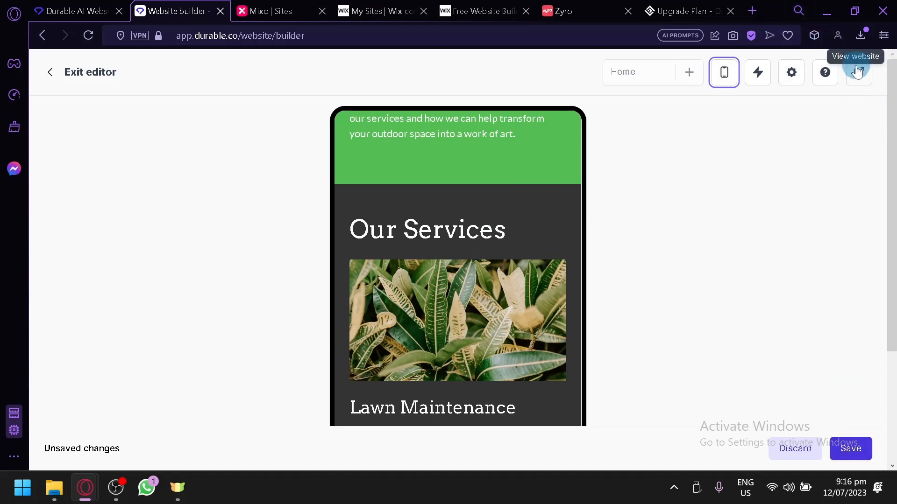
# - Open the website through its temporary link and look over the whole published page
pyautogui.click(857, 72)
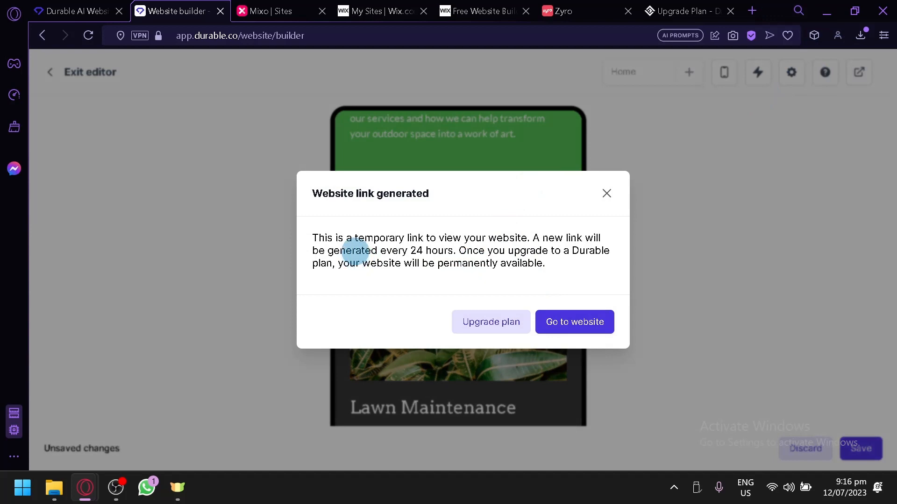
pyautogui.click(598, 322)
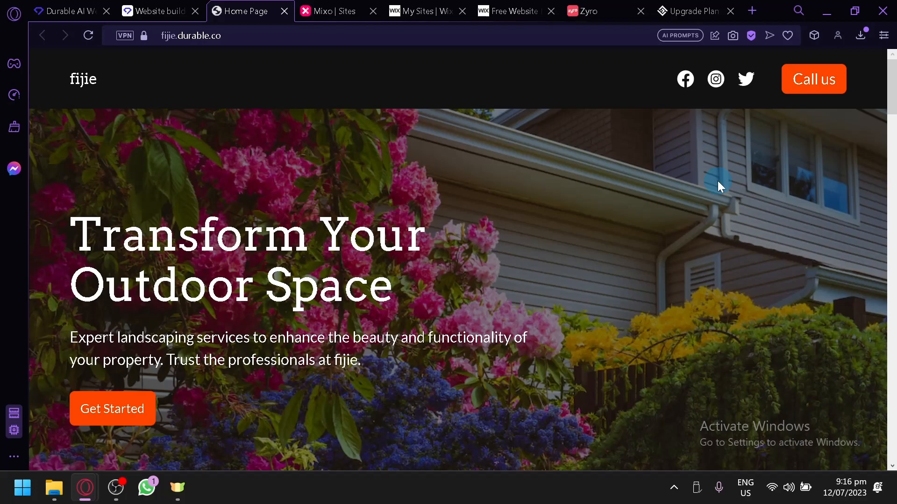
pyautogui.scroll(-20, 717, 181)
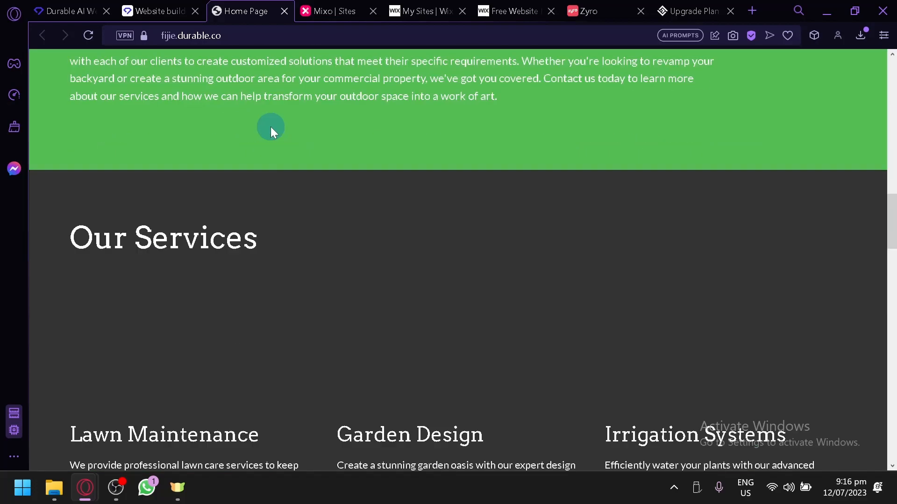
pyautogui.scroll(-15, 272, 123)
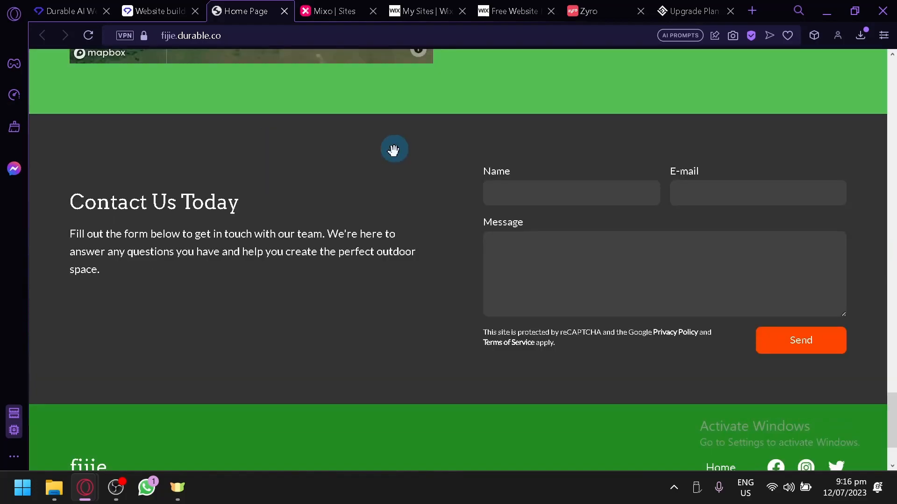
pyautogui.scroll(18, 374, 145)
pyautogui.scroll(20, 461, 211)
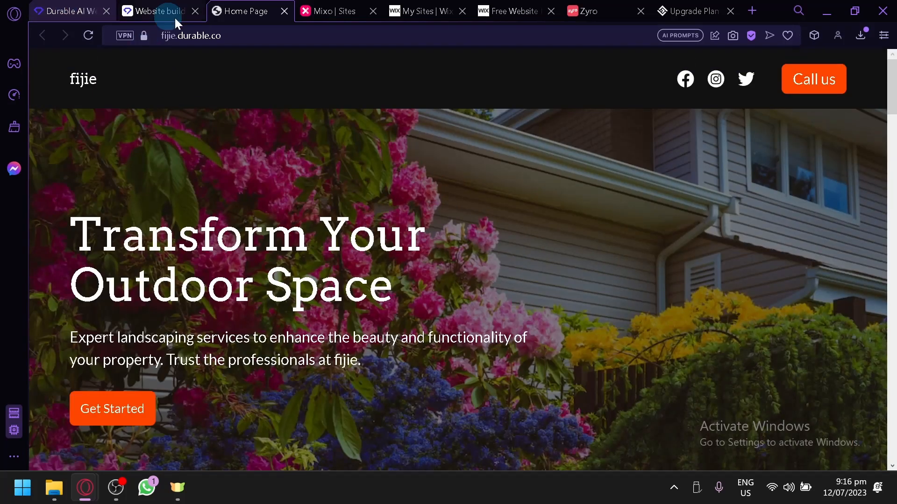
# - Close the Durable editor and the published home page, switch to Mixo and start a new site
pyautogui.click(197, 15)
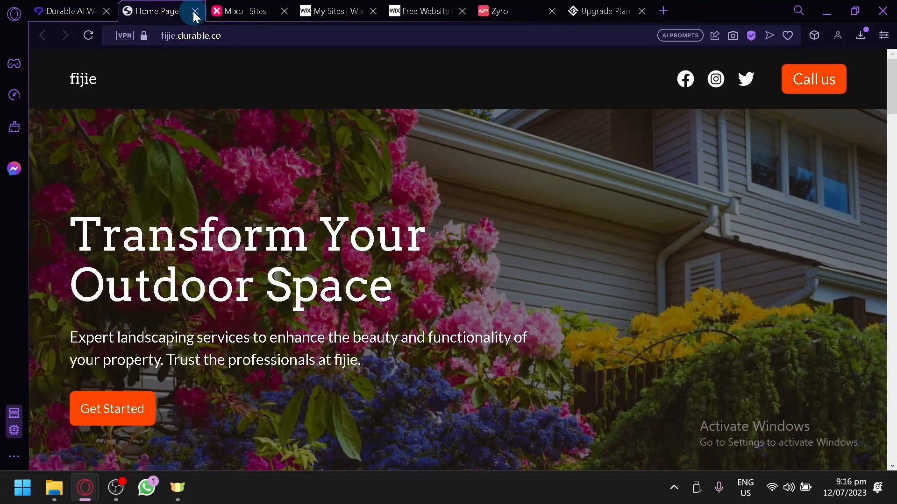
pyautogui.click(193, 13)
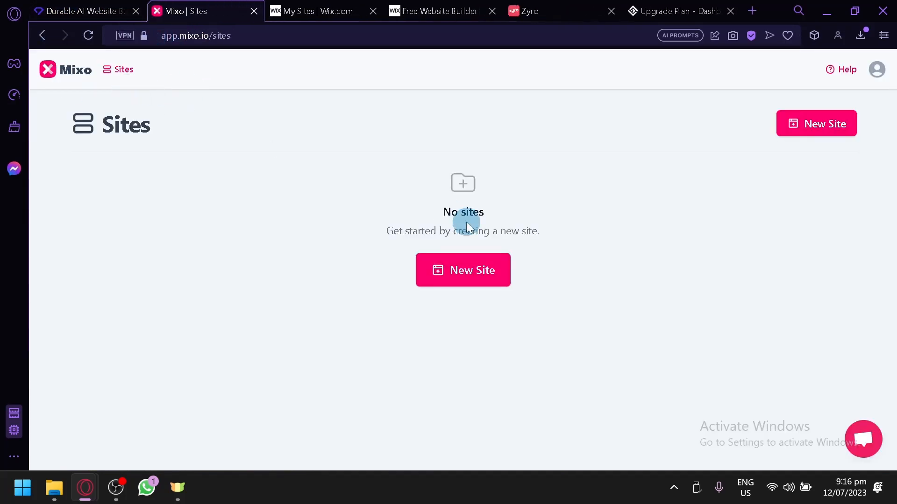
pyautogui.click(454, 270)
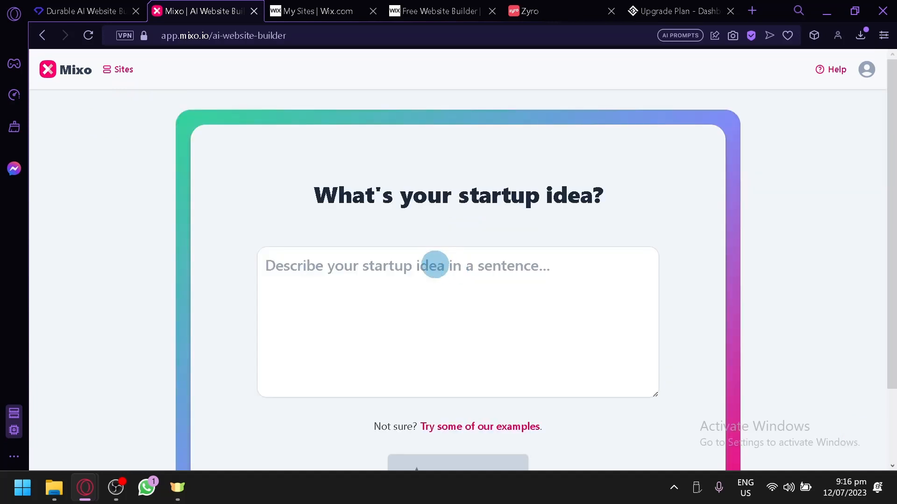
# - Describe the startup idea as "Landscaping business in japan, mainly focused on bonsai" and generate the site
pyautogui.click(435, 265)
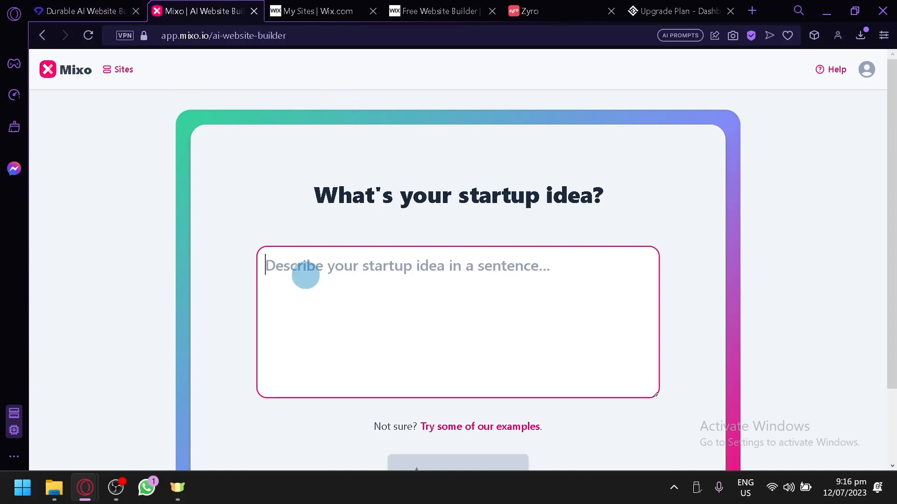
pyautogui.write('Landscaping business in japan, m')
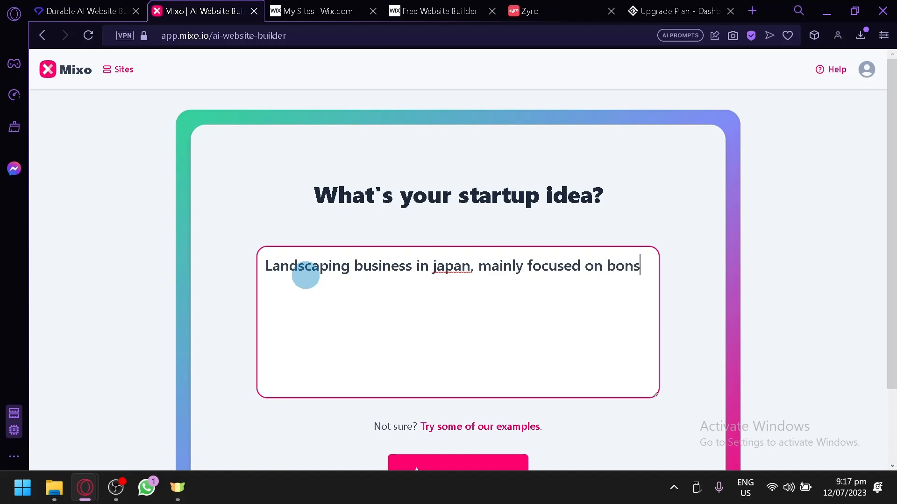
pyautogui.write('ai')
pyautogui.scroll(-2, 420, 262)
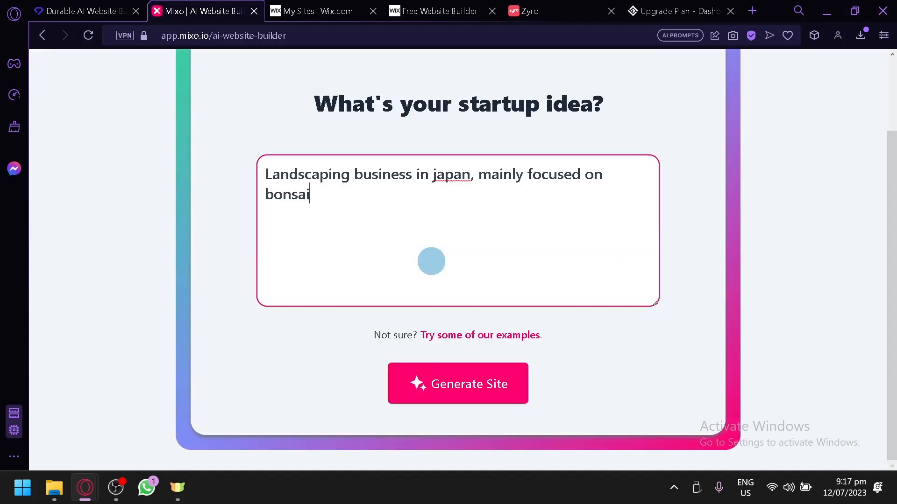
pyautogui.click(448, 374)
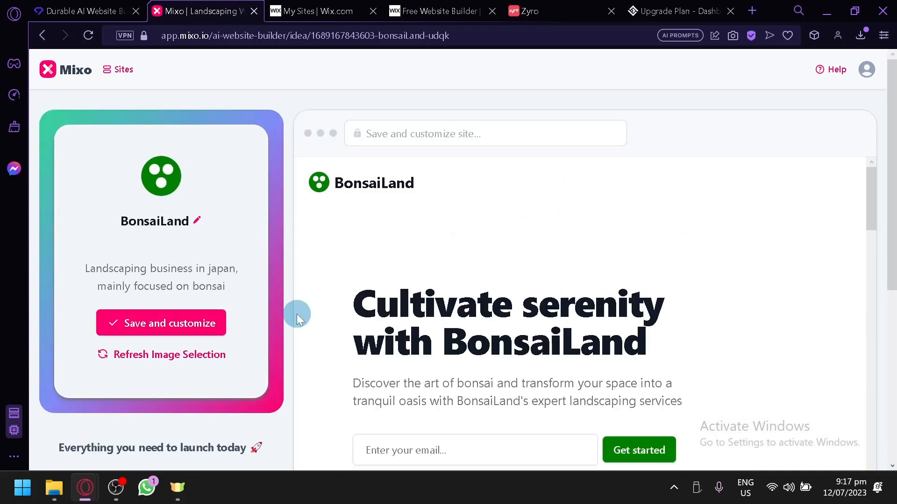
# - Look over the generated BonsaiLand page preview, from its opening heading through the image and service sections
pyautogui.scroll(-5, 383, 257)
pyautogui.scroll(5, 392, 249)
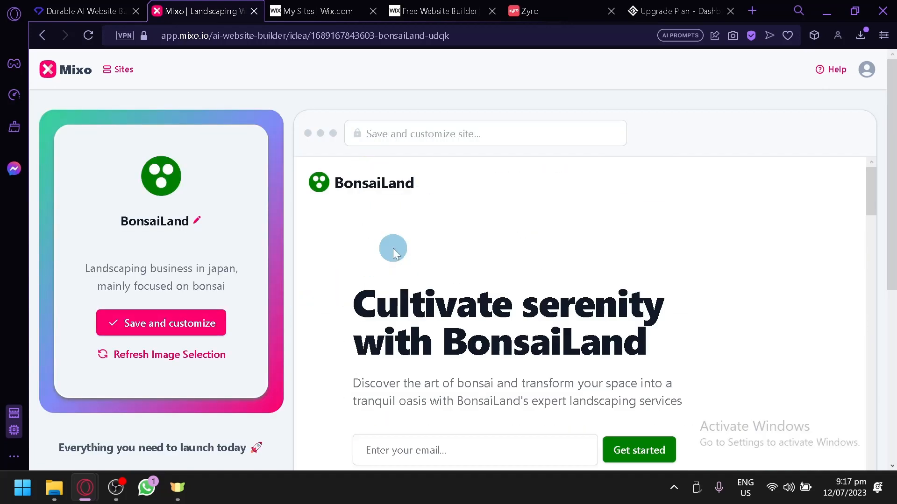
pyautogui.scroll(-5, 392, 253)
pyautogui.scroll(5, 393, 253)
pyautogui.scroll(-5, 392, 249)
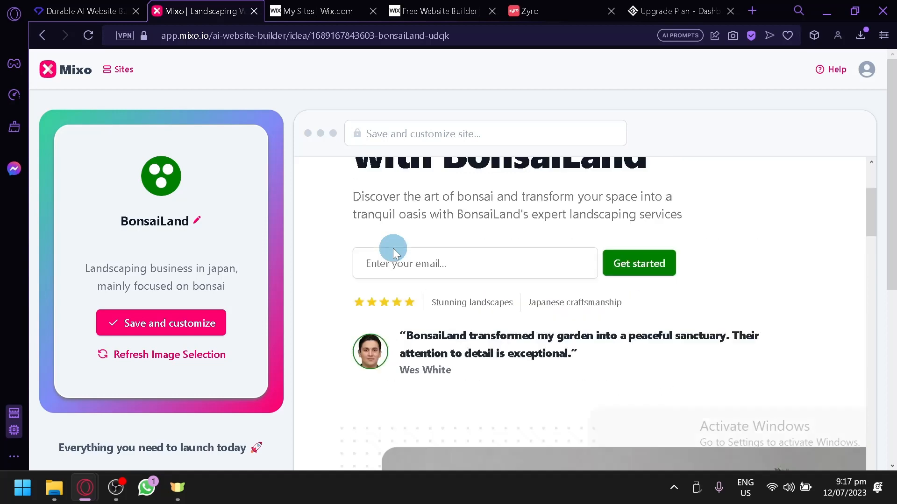
pyautogui.scroll(4, 356, 262)
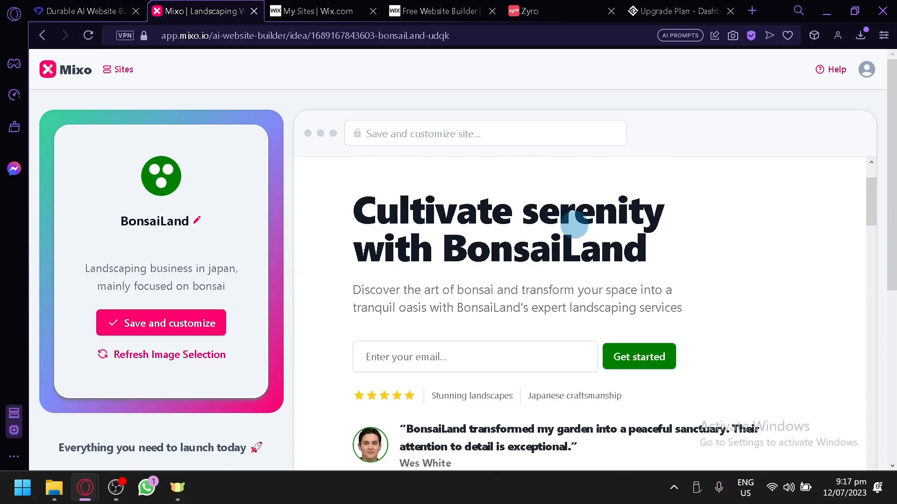
pyautogui.scroll(-3, 576, 226)
pyautogui.scroll(-6, 446, 247)
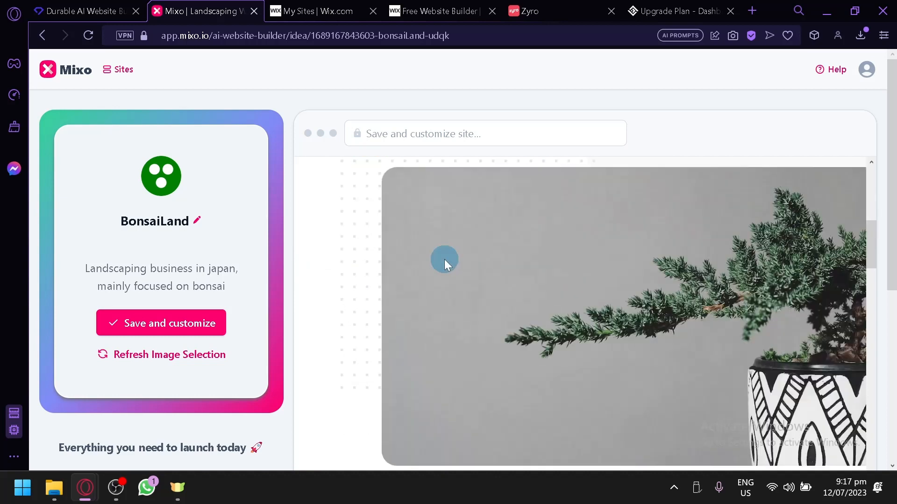
pyautogui.scroll(3, 691, 260)
pyautogui.scroll(-2, 513, 268)
pyautogui.scroll(-3, 511, 265)
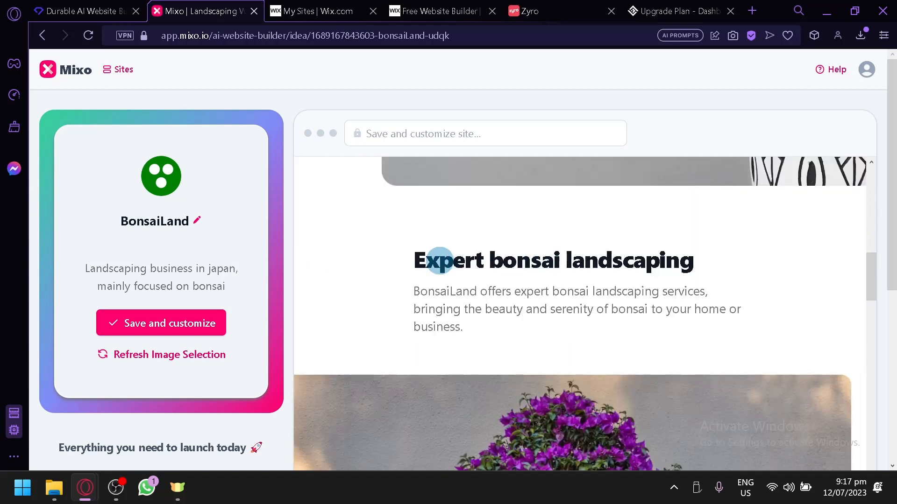
pyautogui.scroll(-7, 675, 295)
pyautogui.scroll(-5, 677, 296)
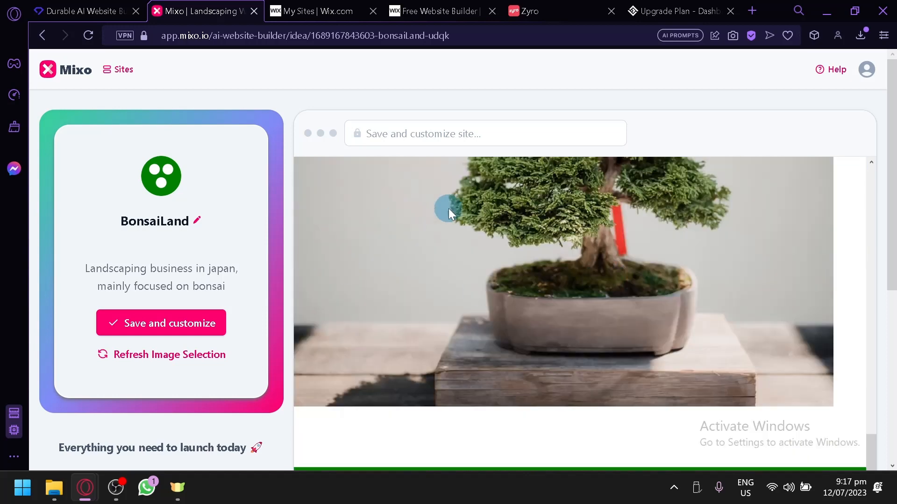
pyautogui.scroll(-8, 448, 209)
pyautogui.scroll(4, 541, 240)
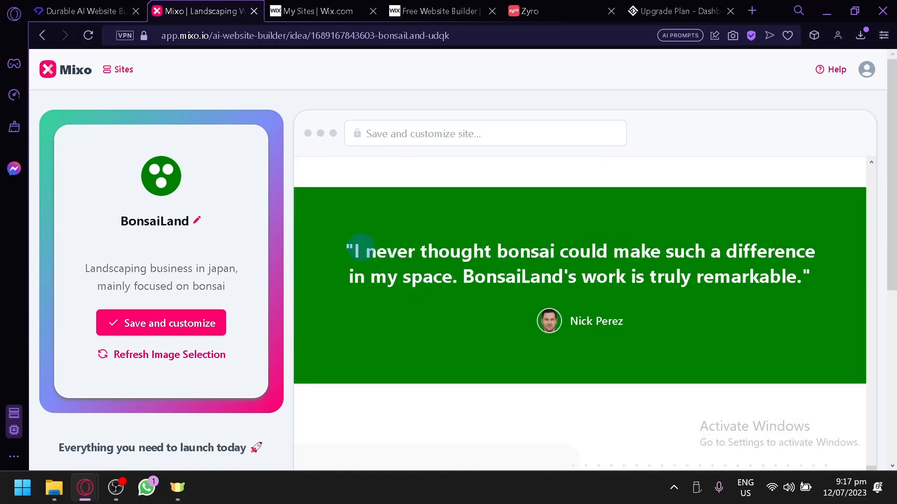
# - Read the testimonials and the closing sign-up section of the BonsaiLand preview down to its footer
pyautogui.moveTo(360, 246); pyautogui.dragTo(693, 320)
pyautogui.click(693, 321)
pyautogui.scroll(-4, 693, 320)
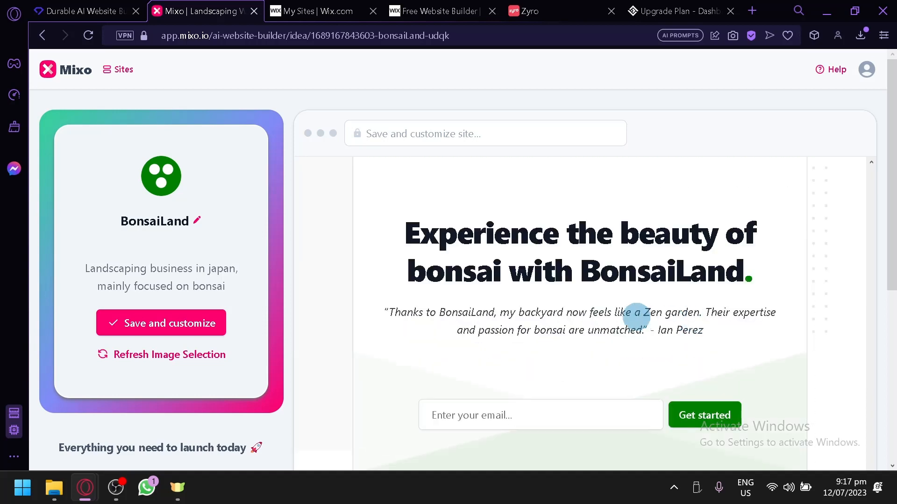
pyautogui.scroll(4, 636, 316)
pyautogui.scroll(-4, 546, 320)
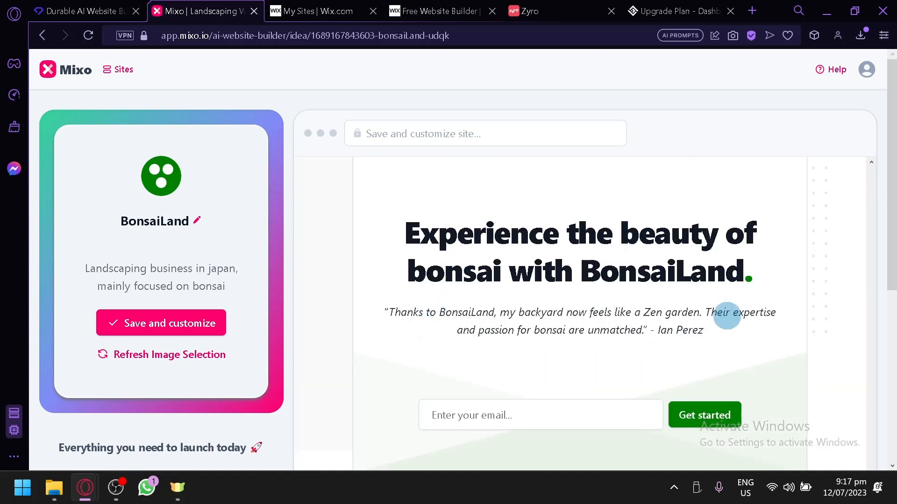
pyautogui.scroll(-4, 484, 277)
pyautogui.scroll(-3, 626, 294)
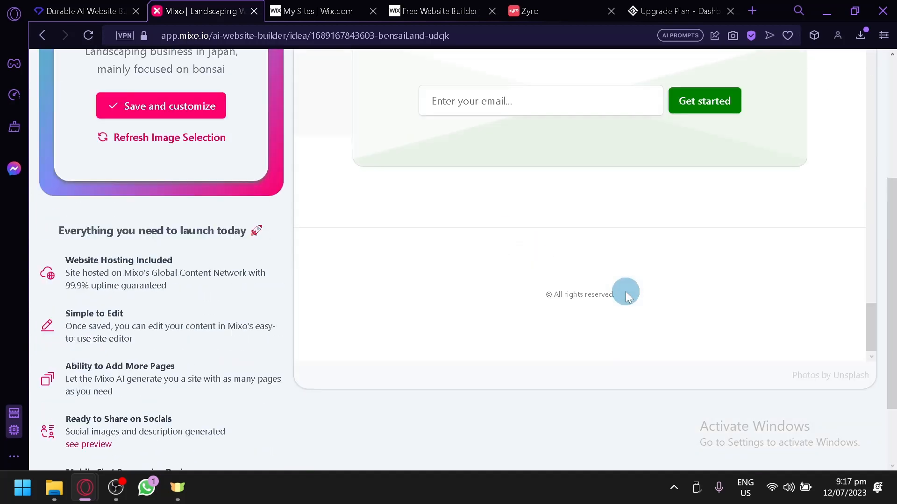
pyautogui.scroll(15, 627, 296)
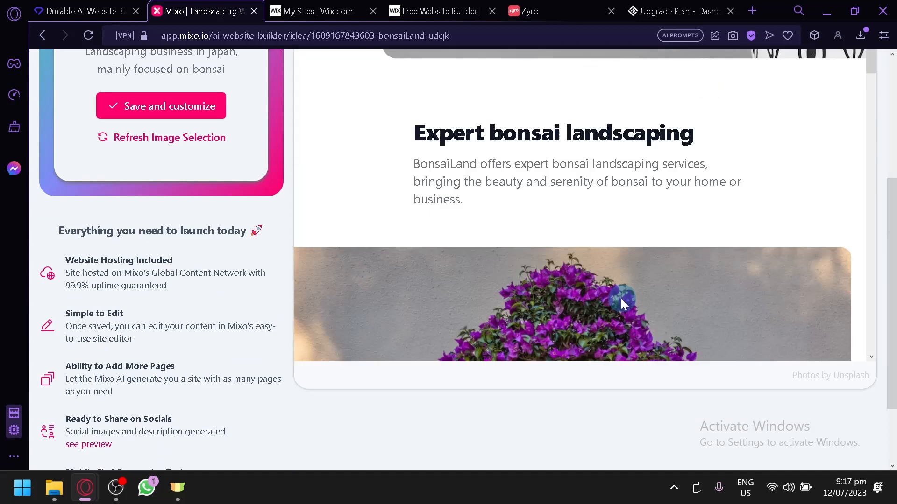
pyautogui.scroll(5, 537, 304)
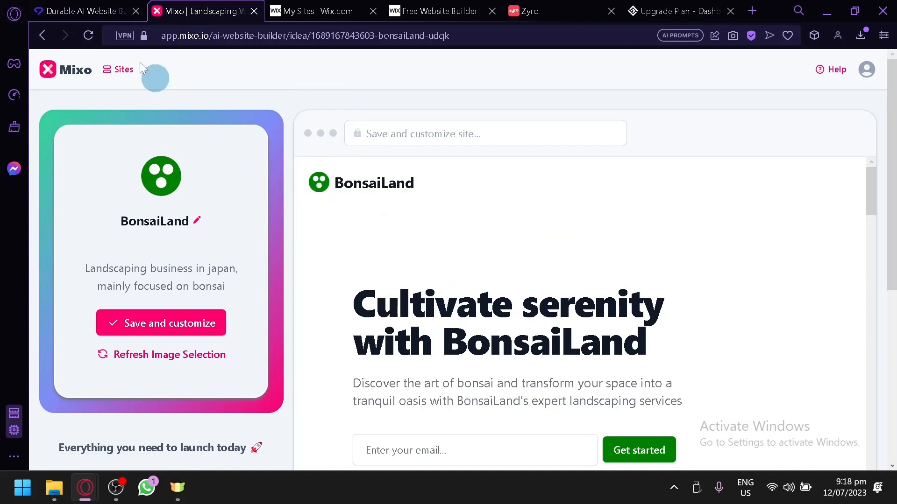
pyautogui.click(33, 6)
pyautogui.click(294, 70)
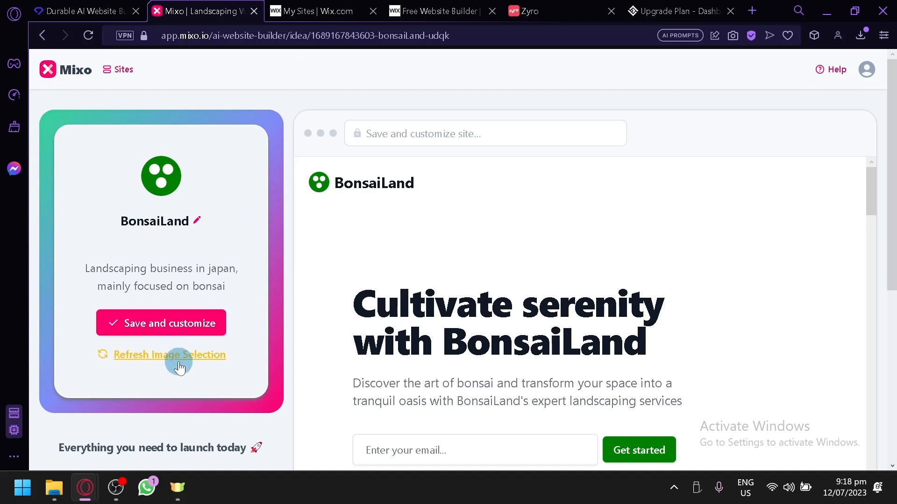
# - Review the BonsaiLand preview's images and read the list of features Mixo includes for launching the site
pyautogui.scroll(-10, 394, 224)
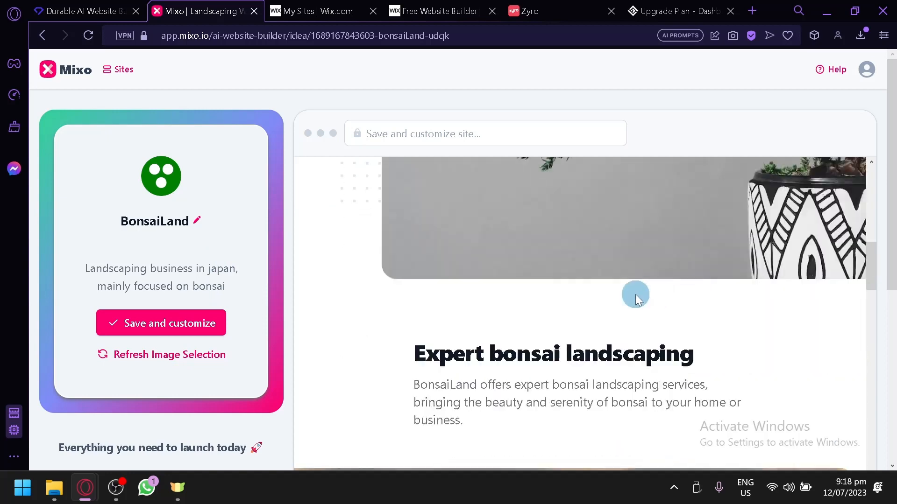
pyautogui.scroll(4, 584, 240)
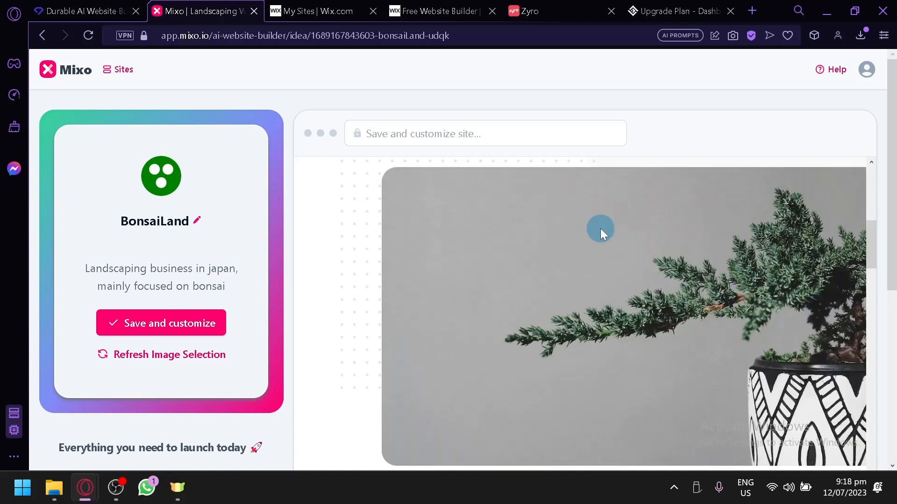
pyautogui.scroll(-6, 142, 237)
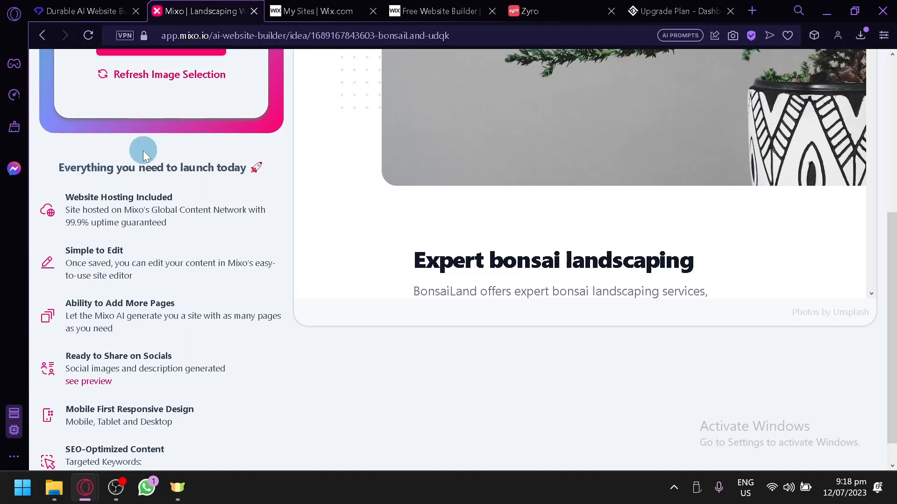
pyautogui.scroll(-1, 126, 206)
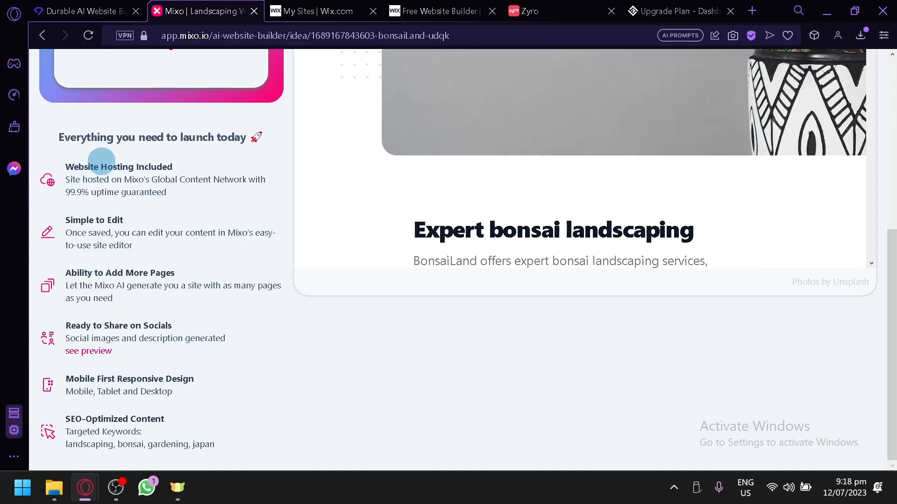
pyautogui.scroll(5, 175, 240)
pyautogui.scroll(1, 151, 229)
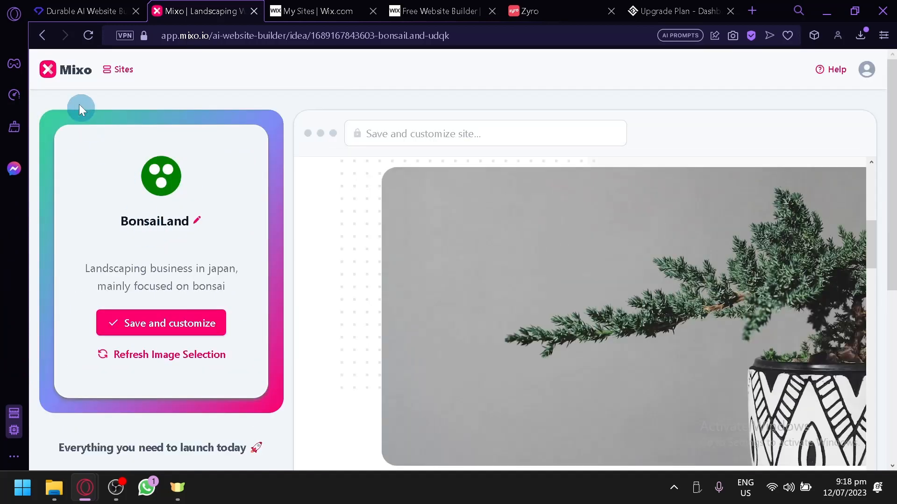
pyautogui.scroll(-5, 176, 178)
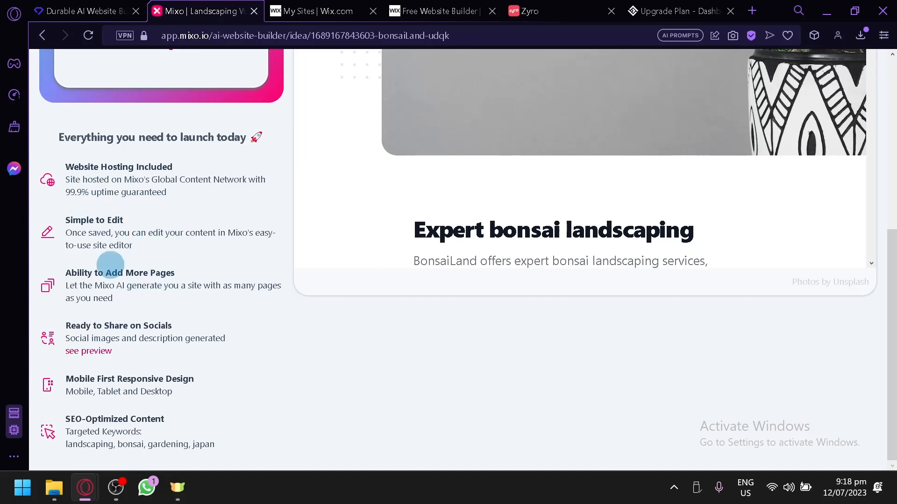
pyautogui.scroll(6, 112, 262)
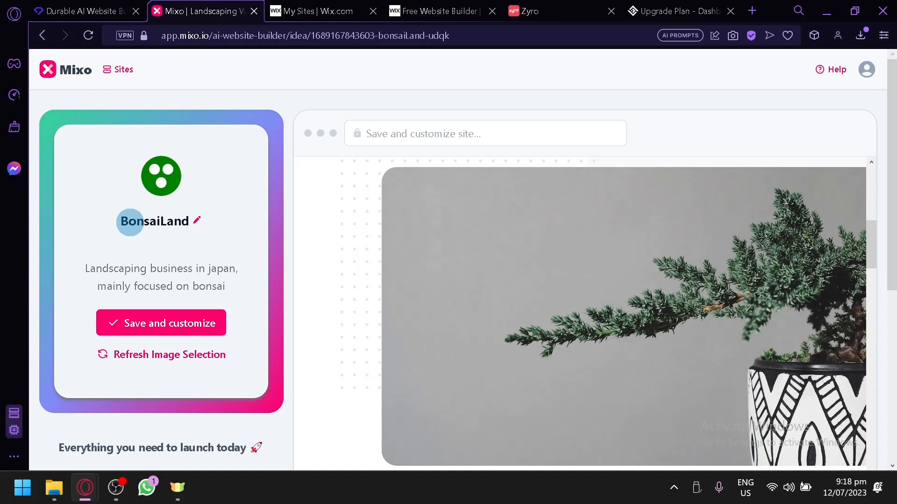
pyautogui.scroll(-6, 470, 198)
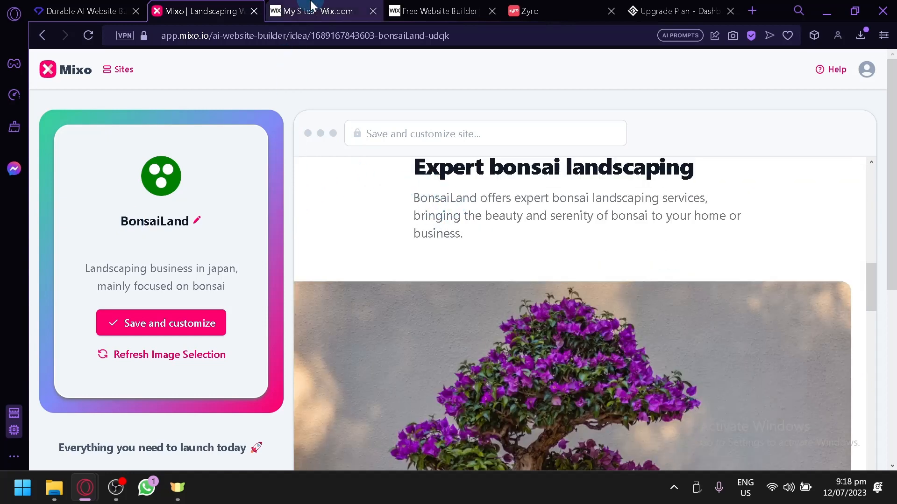
# - Switch to Wix, look over the existing sites and choose to get a custom-built site for the new website
pyautogui.click(288, 10)
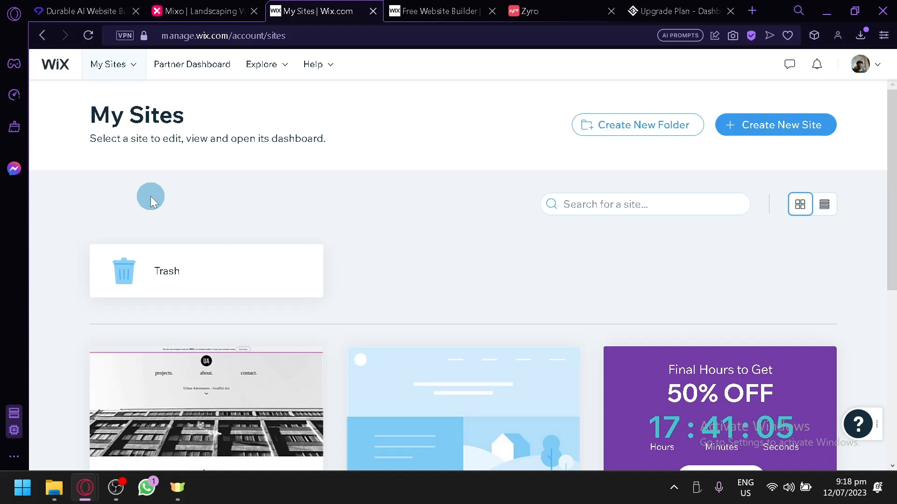
pyautogui.scroll(-5, 348, 229)
pyautogui.scroll(5, 349, 231)
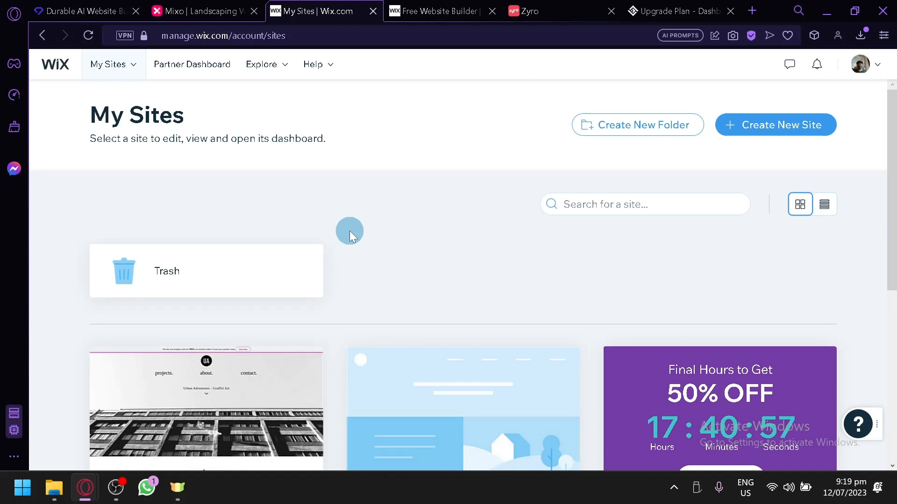
pyautogui.click(437, 11)
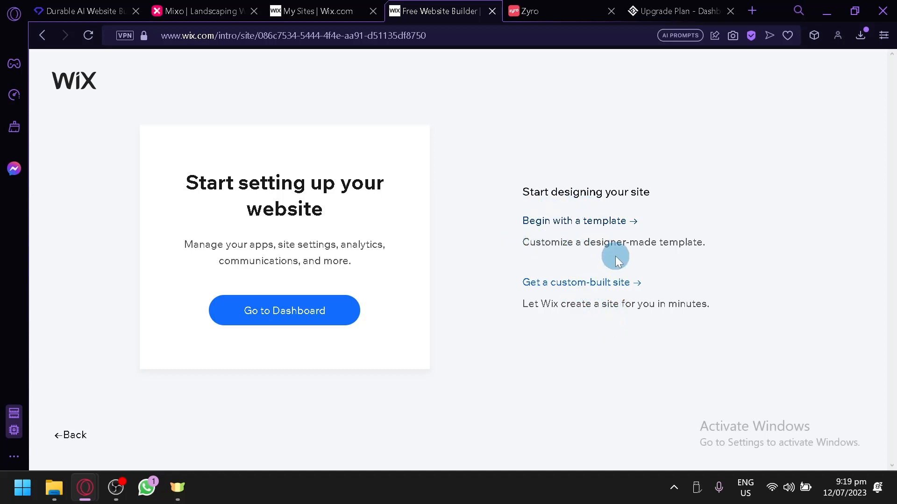
pyautogui.click(590, 284)
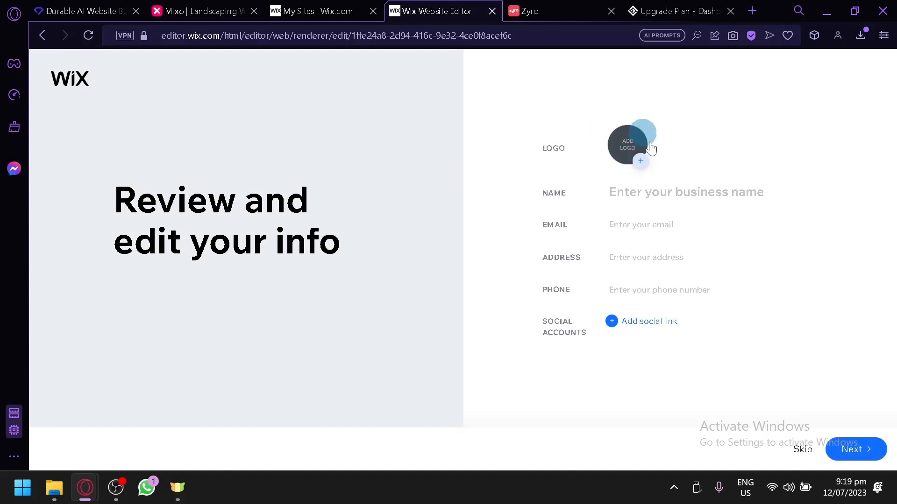
# - Skip entering the business info and apply the Minimal theme to the Wix site
pyautogui.click(668, 192)
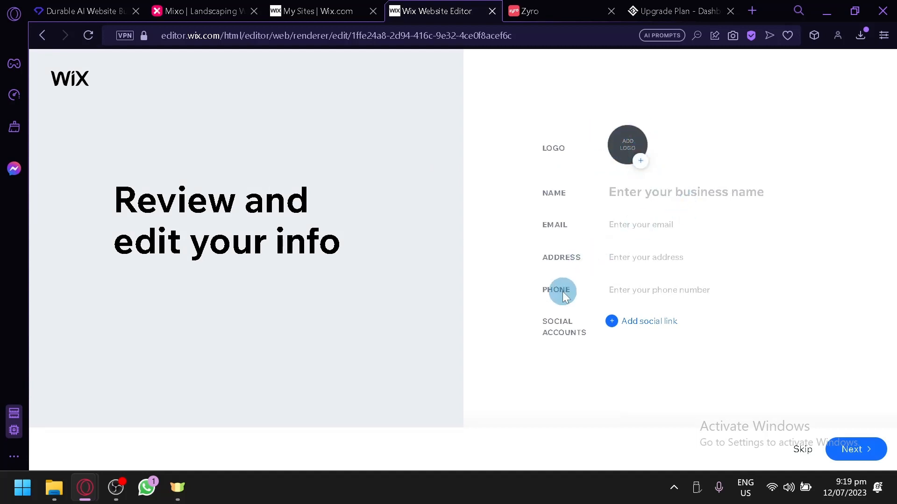
pyautogui.click(804, 449)
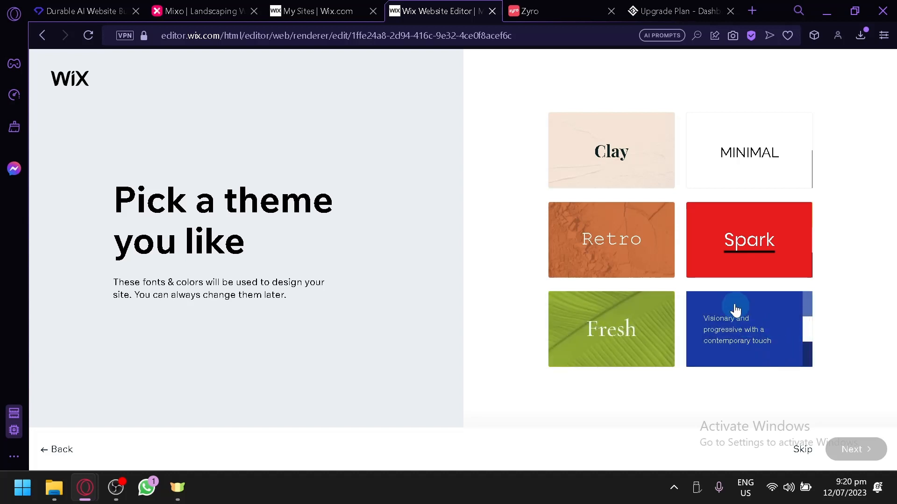
pyautogui.click(722, 180)
pyautogui.click(868, 448)
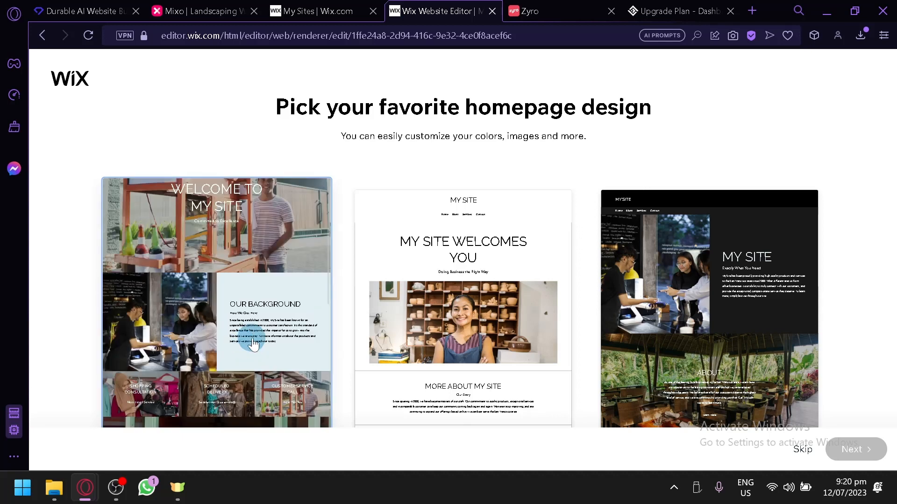
# - Compare the proposed homepage designs and select the dark one with the black header
pyautogui.press('super+n')
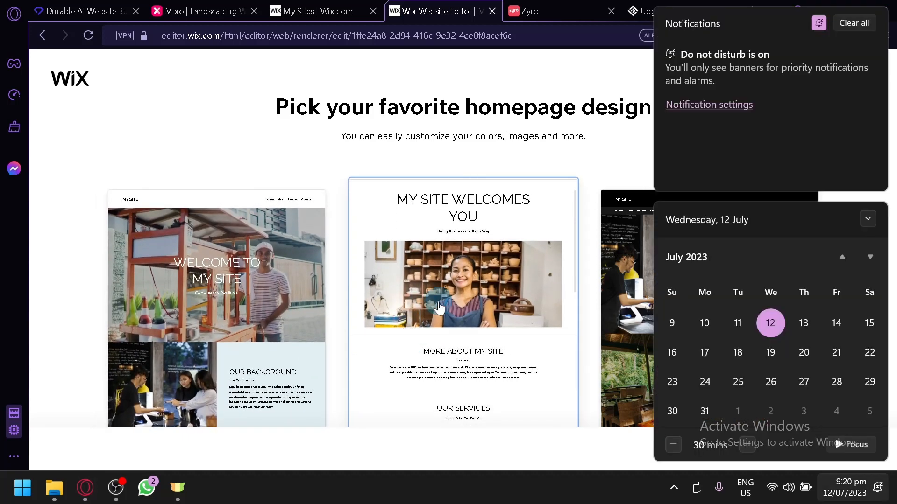
pyautogui.click(287, 160)
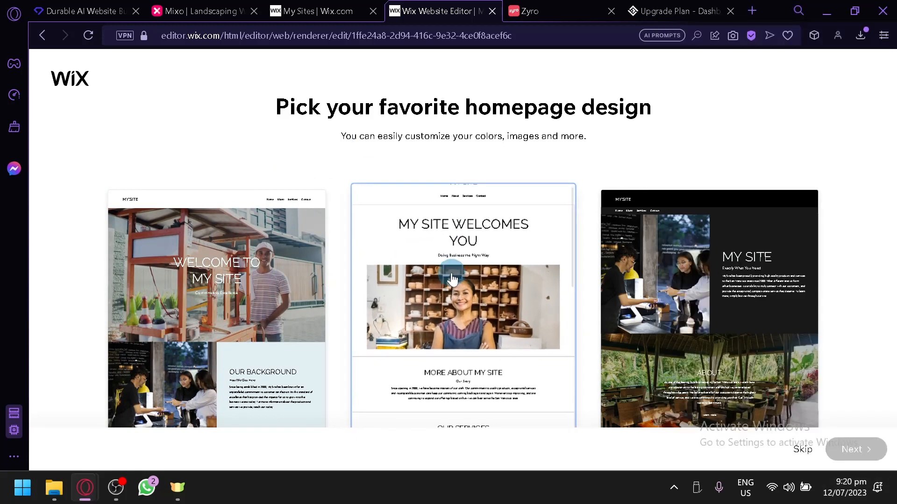
pyautogui.scroll(-1, 453, 275)
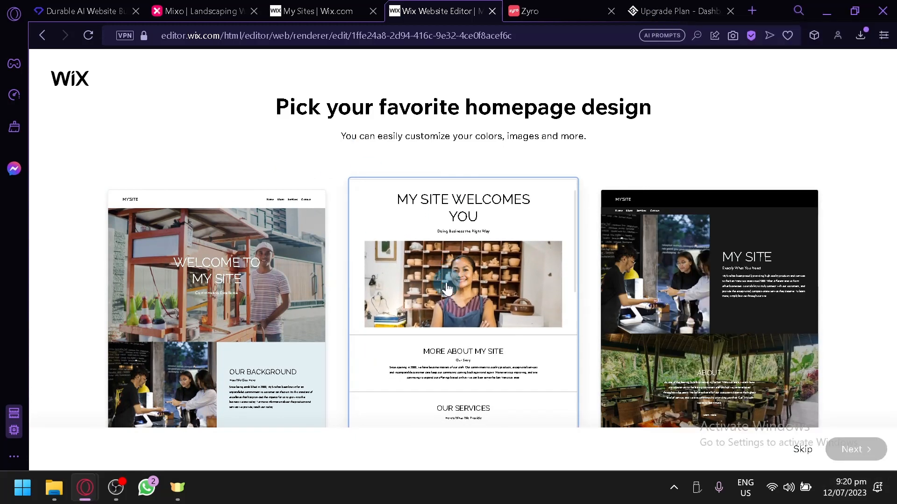
pyautogui.scroll(-5, 449, 294)
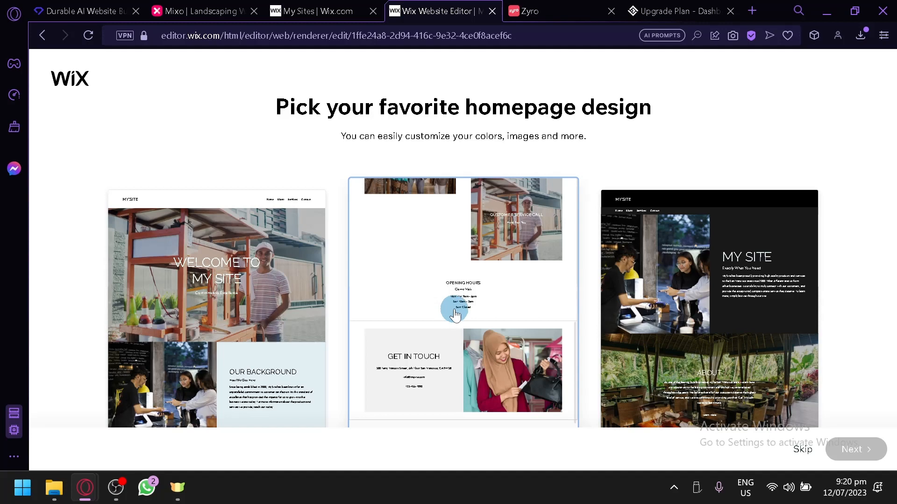
pyautogui.scroll(3, 460, 304)
pyautogui.scroll(-6, 703, 301)
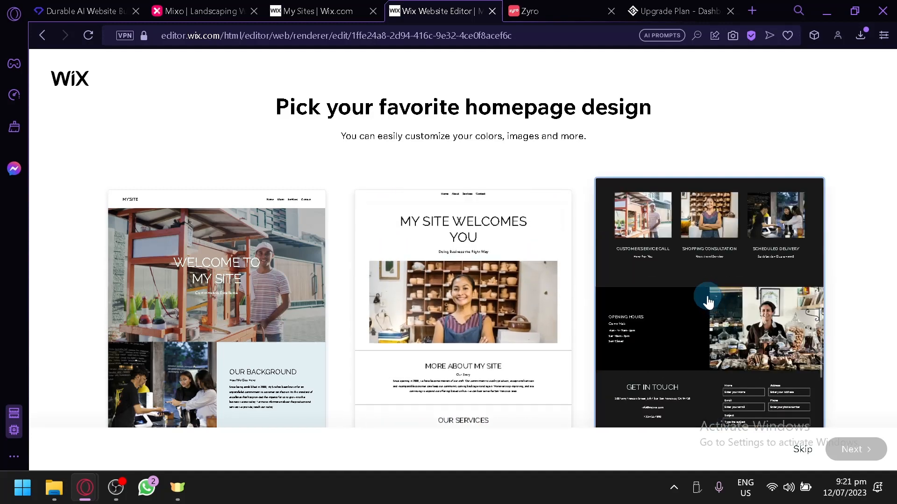
pyautogui.scroll(6, 703, 300)
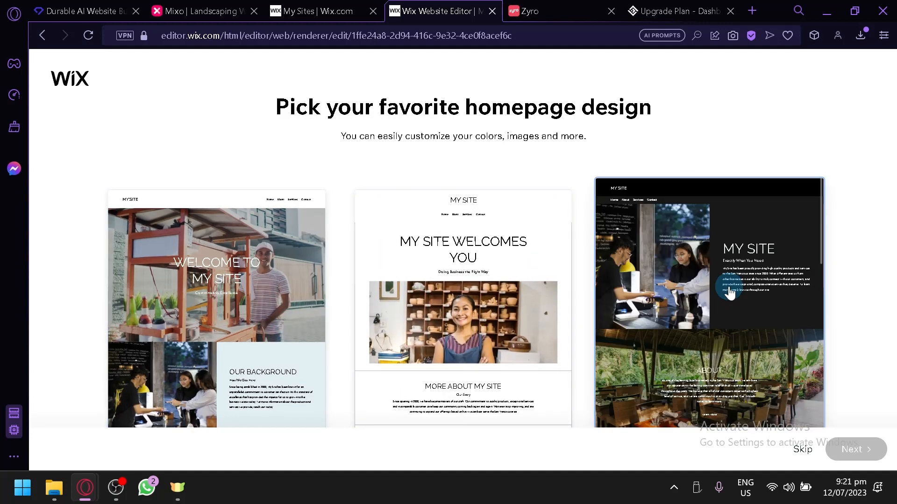
pyautogui.click(717, 311)
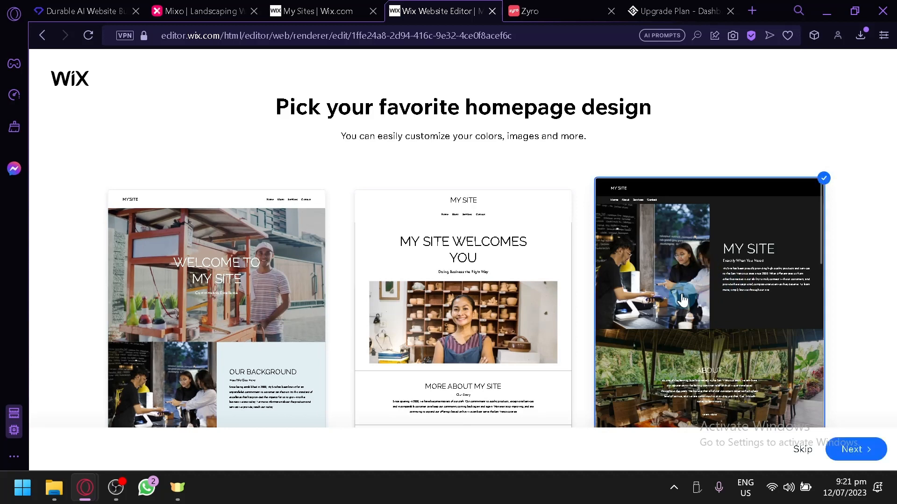
# - Confirm the homepage design, review the suggested pages, add the Inventory page and open the site for editing
pyautogui.click(859, 456)
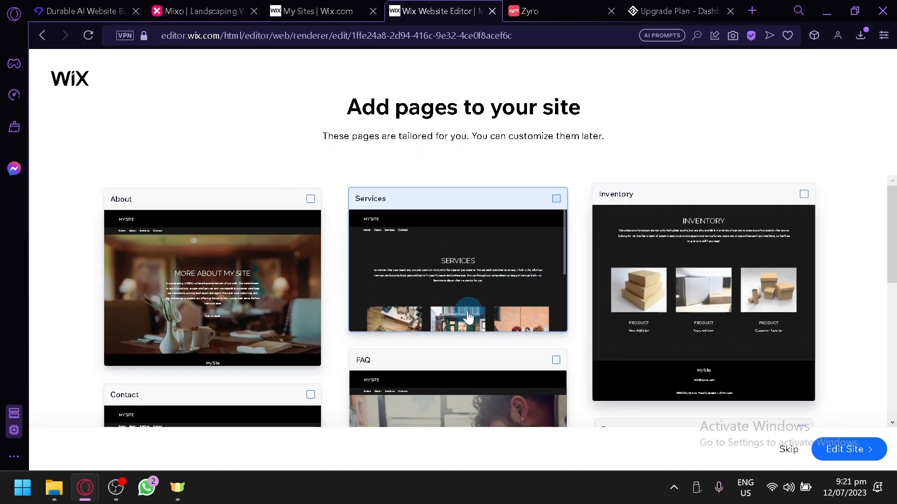
pyautogui.scroll(-4, 334, 392)
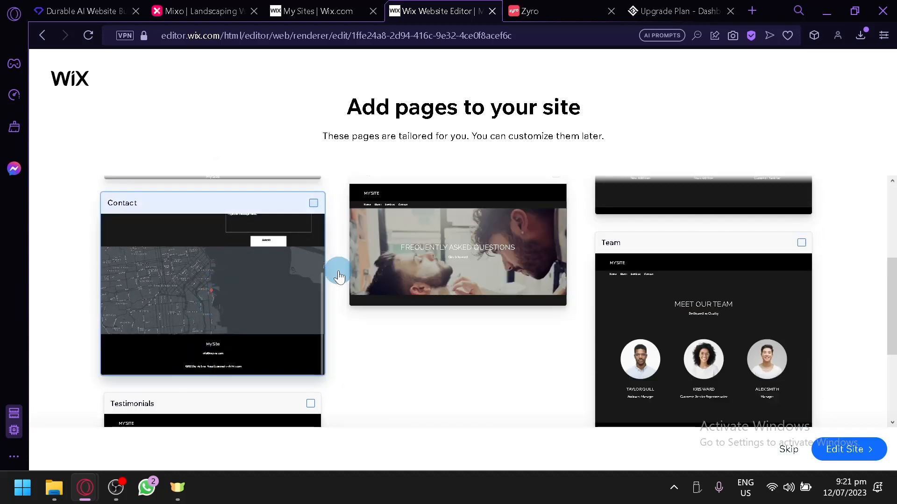
pyautogui.scroll(-3, 470, 318)
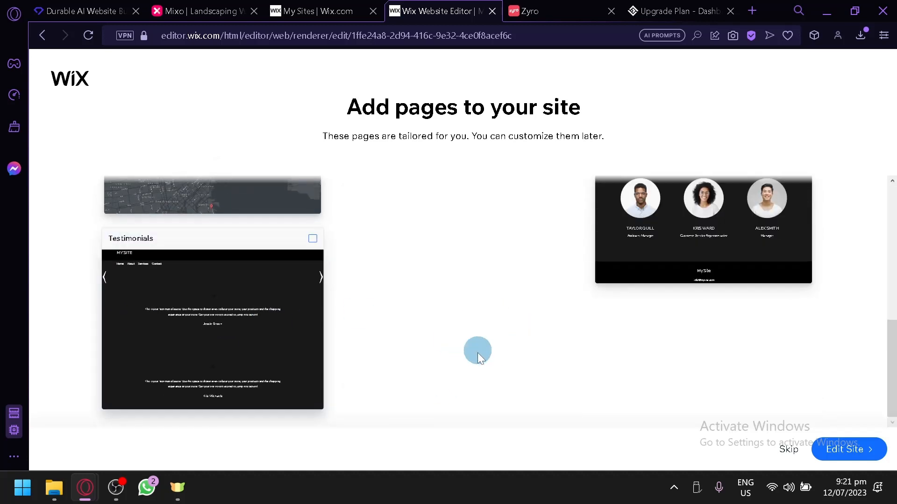
pyautogui.scroll(7, 477, 353)
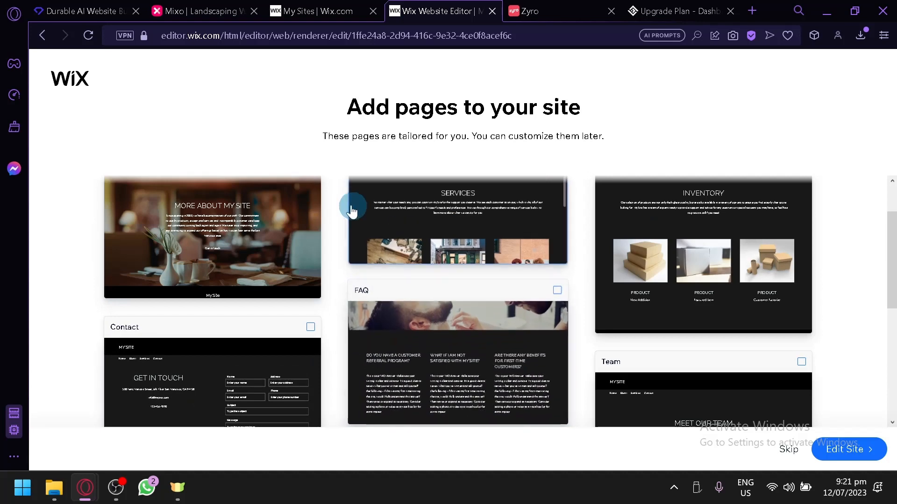
pyautogui.scroll(2, 314, 251)
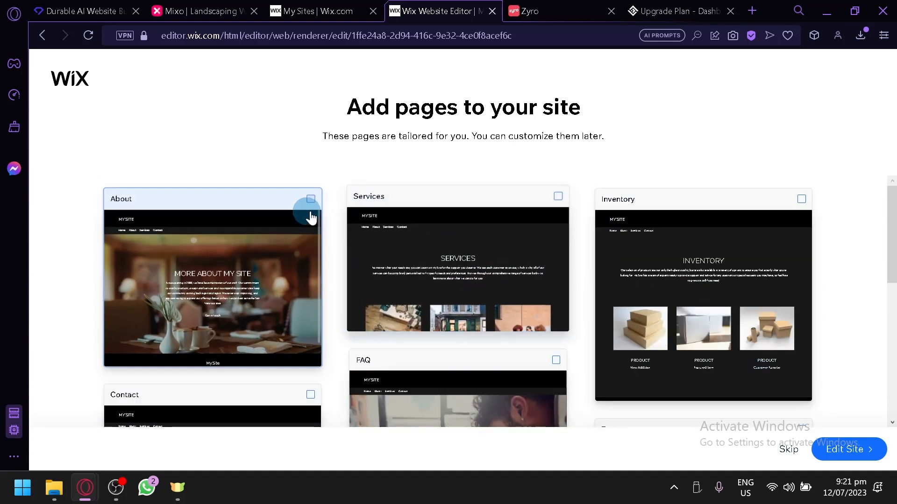
pyautogui.click(801, 199)
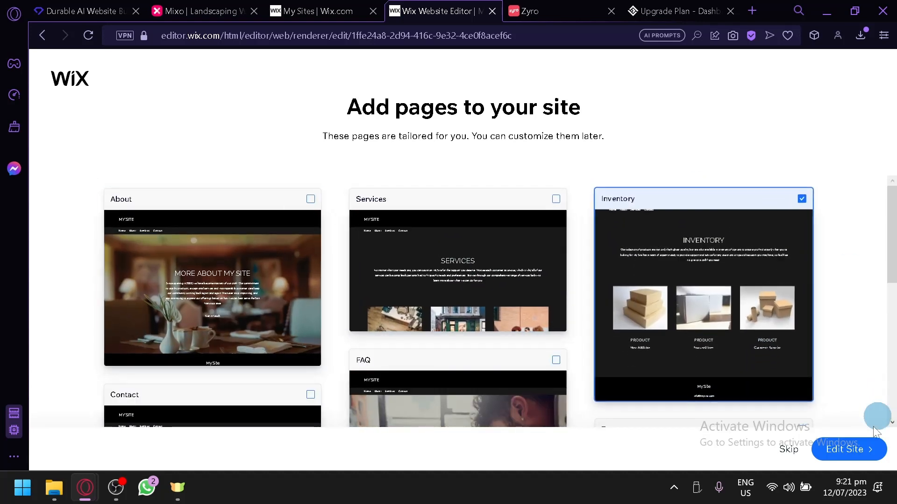
pyautogui.click(864, 455)
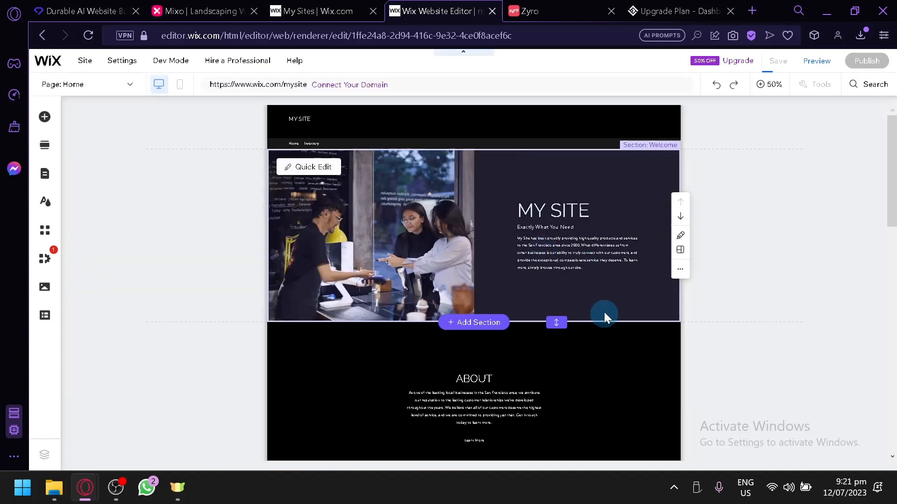
# - Examine the sections of the generated Wix homepage, from the welcome and About sections down to the contact form and map
pyautogui.scroll(-10, 587, 286)
pyautogui.scroll(10, 531, 365)
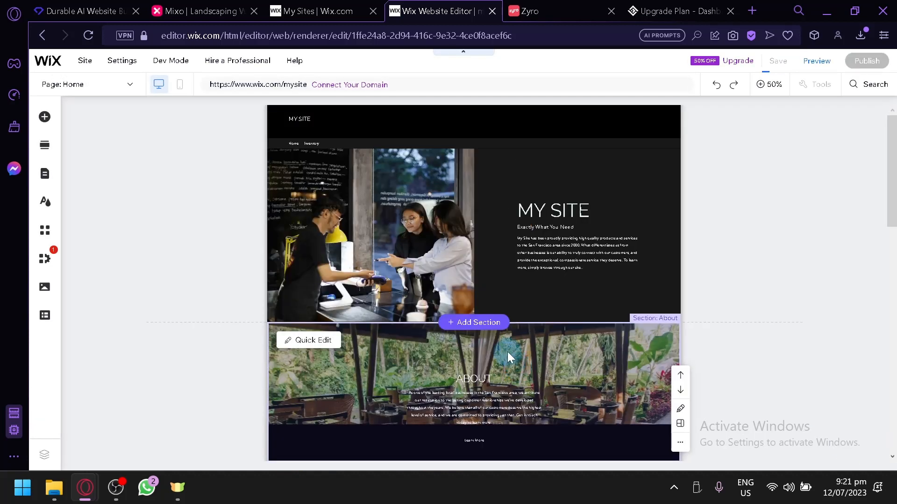
pyautogui.scroll(-10, 687, 242)
pyautogui.scroll(10, 689, 242)
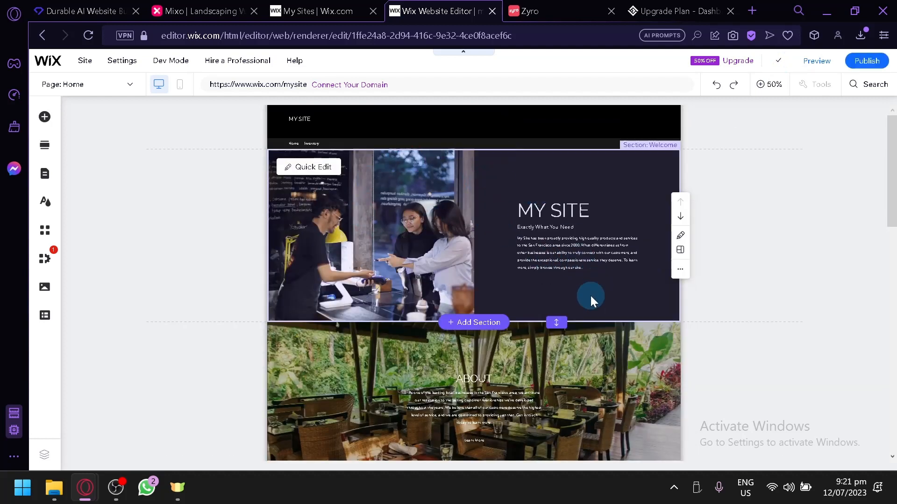
pyautogui.scroll(-5, 590, 296)
pyautogui.scroll(-2, 615, 234)
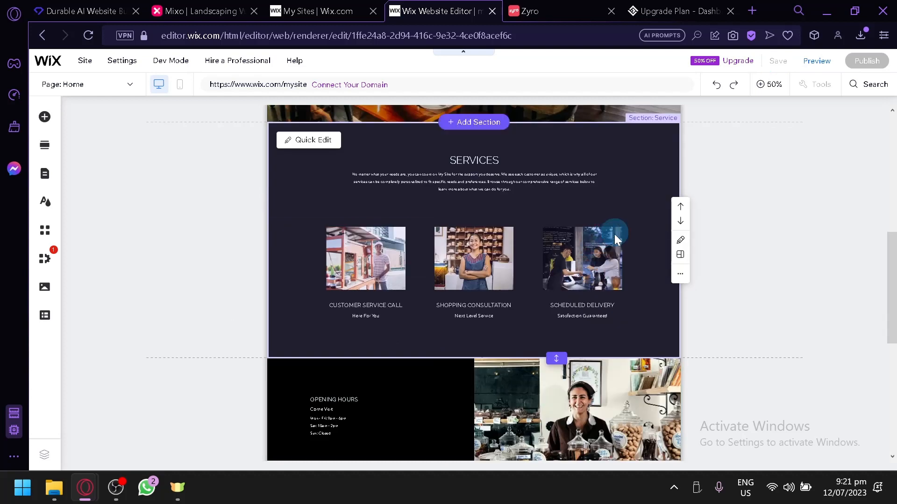
pyautogui.scroll(-4, 617, 250)
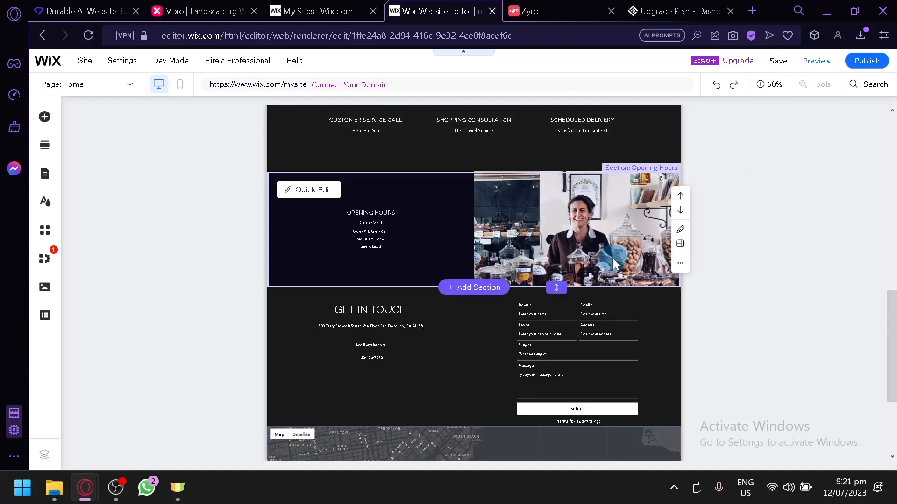
pyautogui.scroll(-3, 613, 259)
pyautogui.scroll(6, 542, 276)
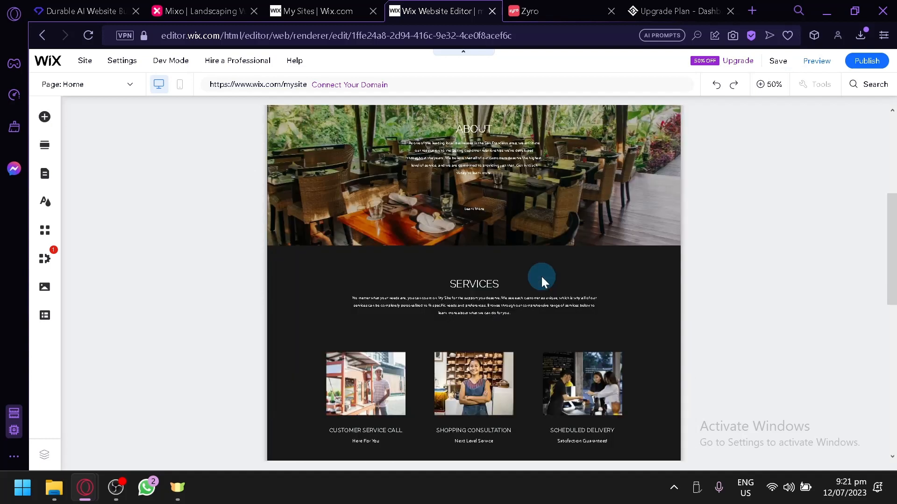
pyautogui.scroll(2, 541, 279)
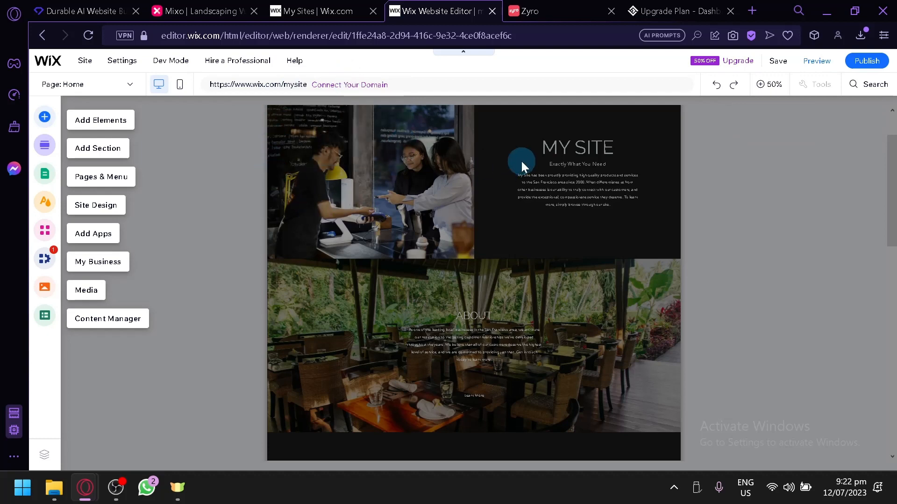
# - Switch to Zyro, browse its website templates, start building with the Adelina template and dismiss the welcome message
pyautogui.click(533, 6)
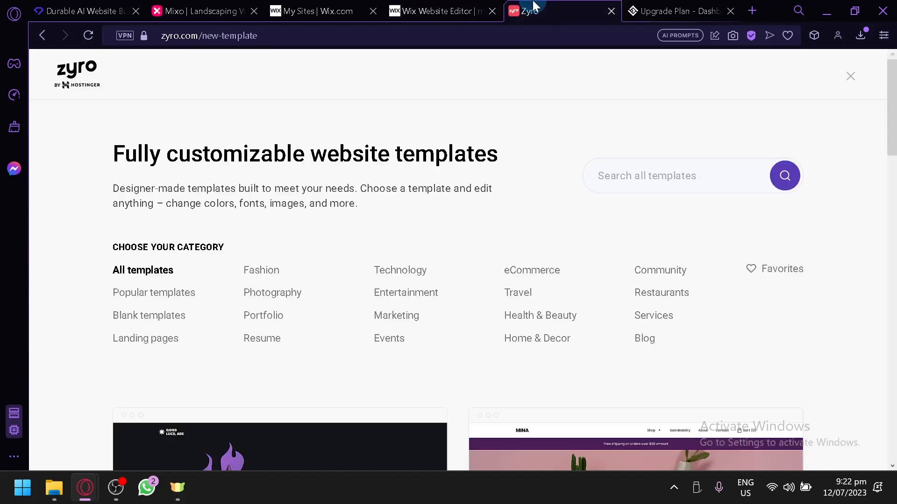
pyautogui.scroll(-6, 476, 154)
pyautogui.scroll(4, 472, 180)
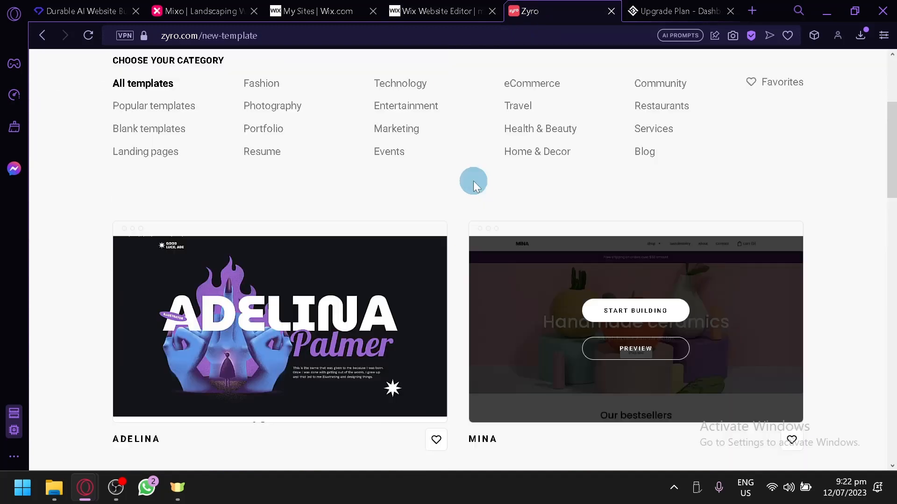
pyautogui.scroll(2, 462, 203)
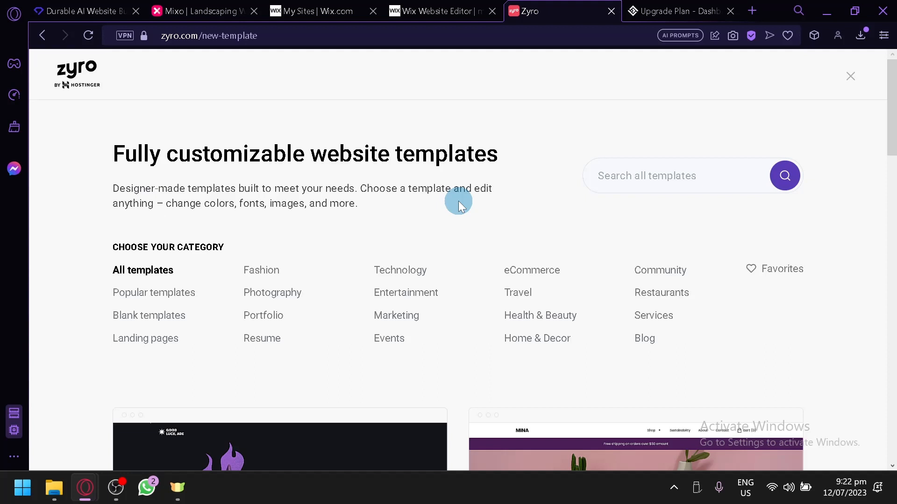
pyautogui.scroll(-8, 460, 206)
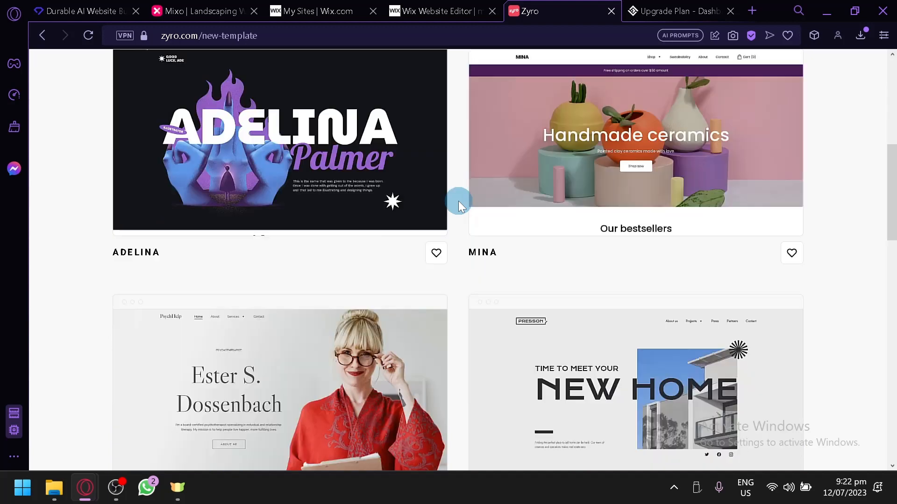
pyautogui.scroll(-8, 445, 198)
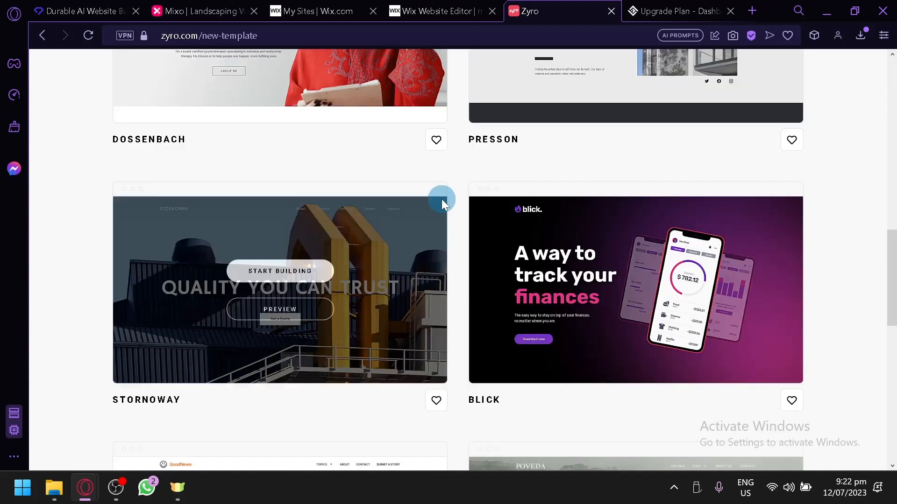
pyautogui.scroll(15, 441, 199)
pyautogui.scroll(-8, 366, 260)
pyautogui.scroll(4, 330, 232)
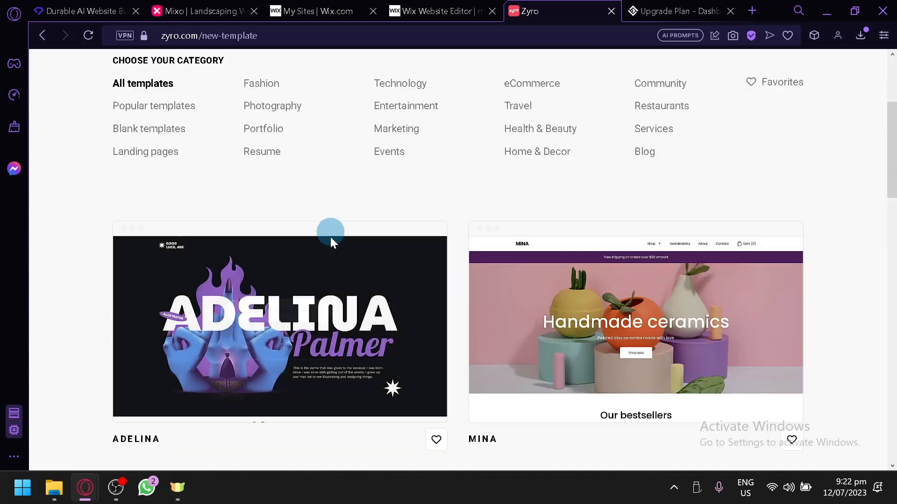
pyautogui.click(308, 321)
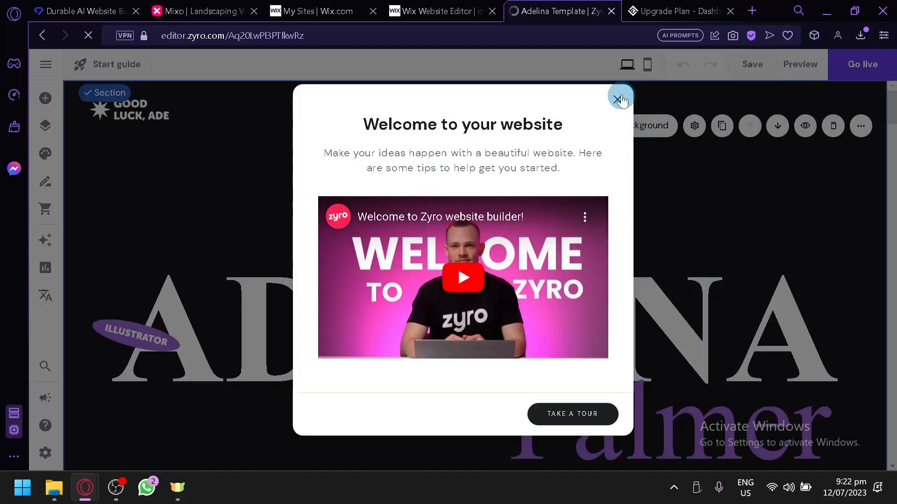
pyautogui.click(617, 99)
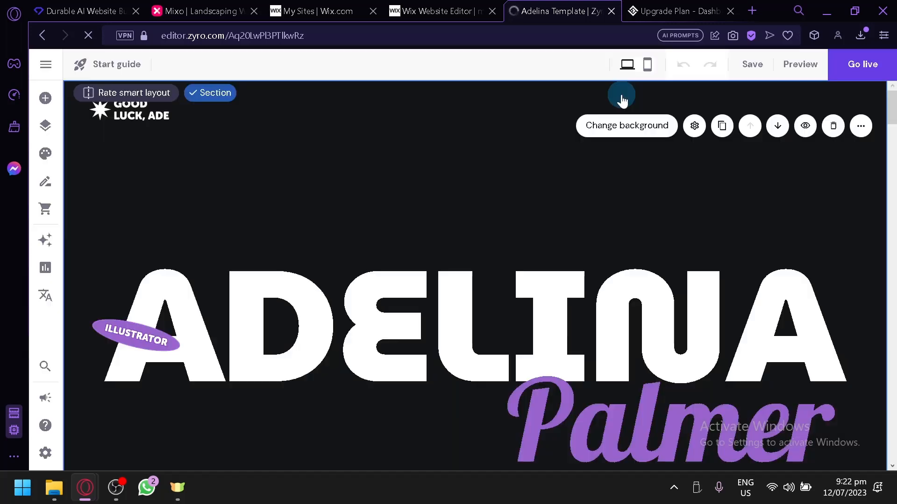
# - Look through the elements that can be added, the blog and online store options, and Zyro's AI tools
pyautogui.click(47, 99)
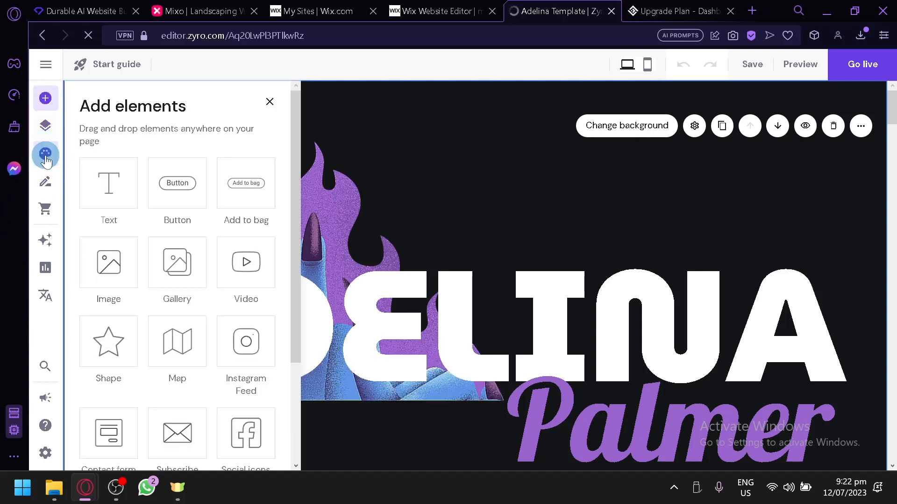
pyautogui.click(47, 185)
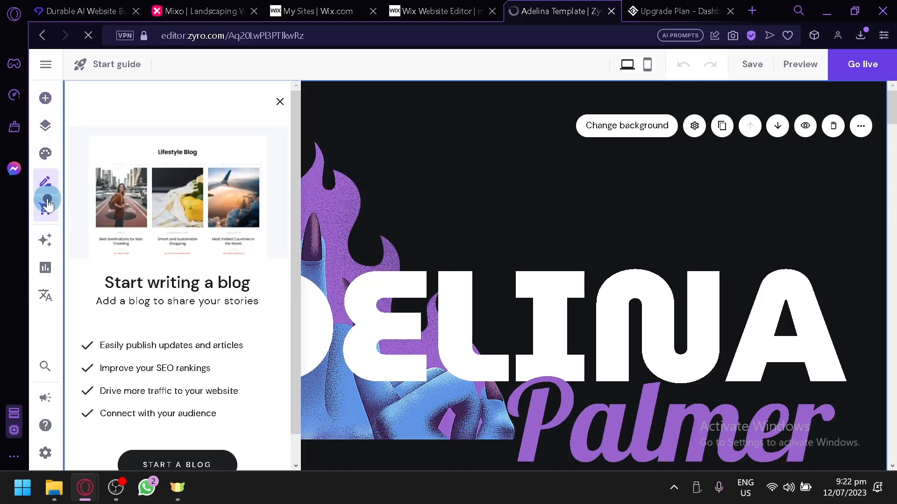
pyautogui.click(47, 205)
pyautogui.click(53, 243)
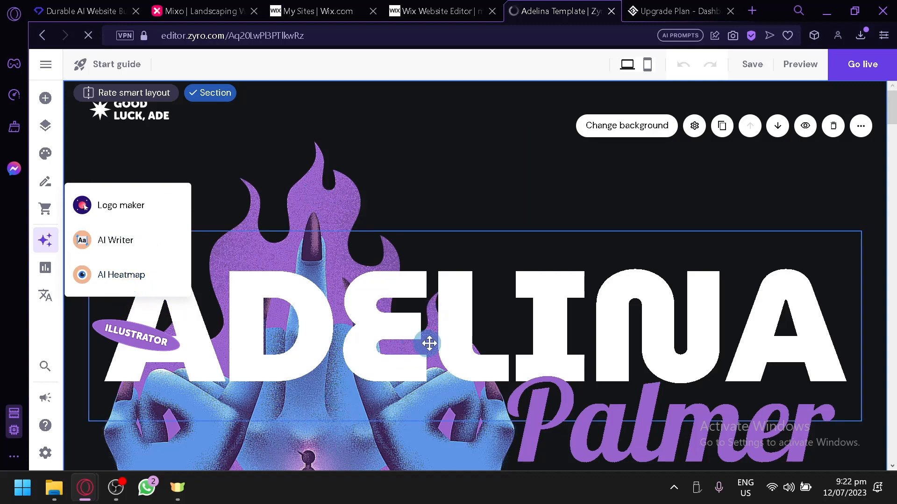
# - Review the Adelina template's page content, from the hero and social media strip to the drawing section
pyautogui.scroll(-10, 428, 345)
pyautogui.scroll(-5, 428, 351)
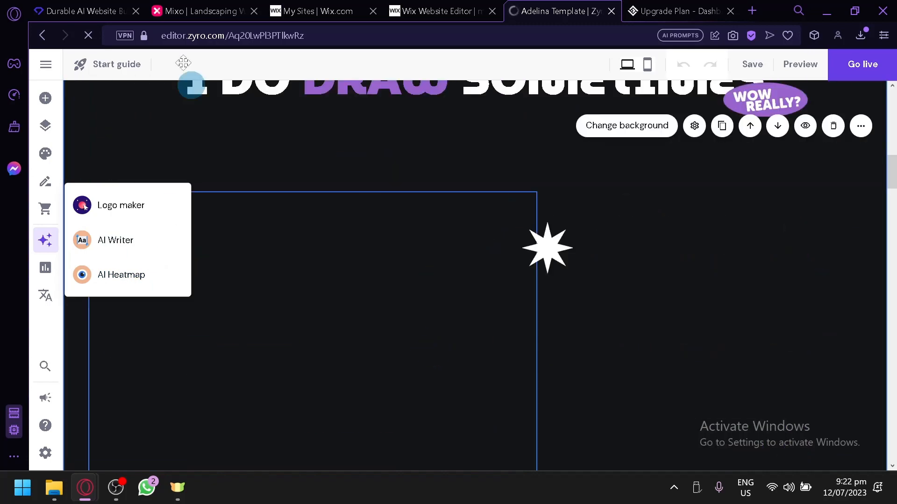
pyautogui.scroll(10, 314, 276)
pyautogui.scroll(5, 334, 206)
pyautogui.scroll(-8, 362, 200)
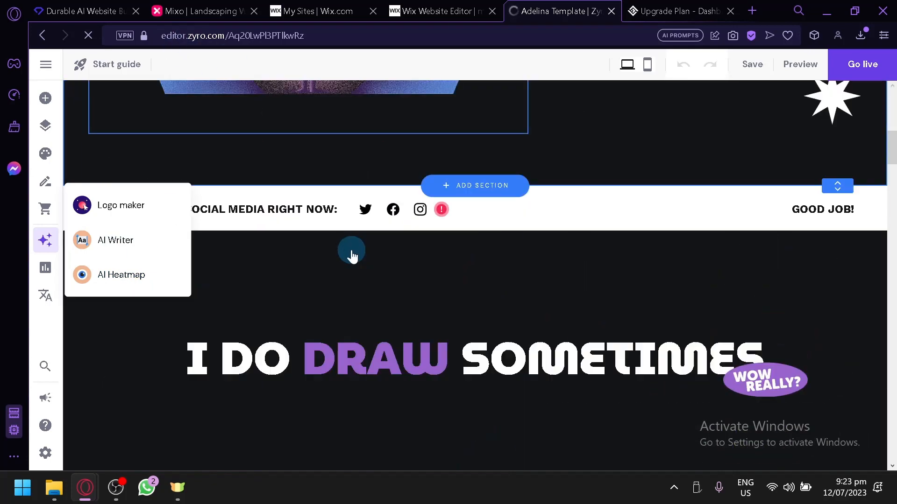
pyautogui.scroll(8, 338, 256)
pyautogui.scroll(-8, 682, 239)
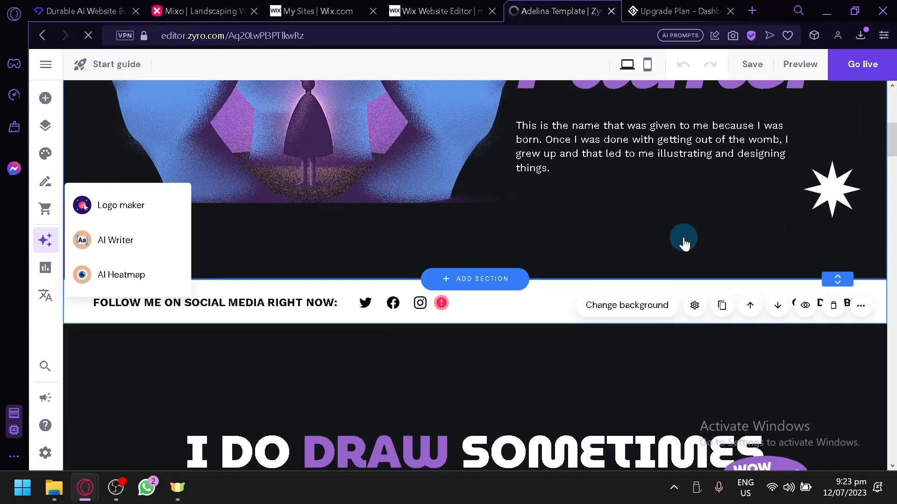
pyautogui.scroll(10, 661, 248)
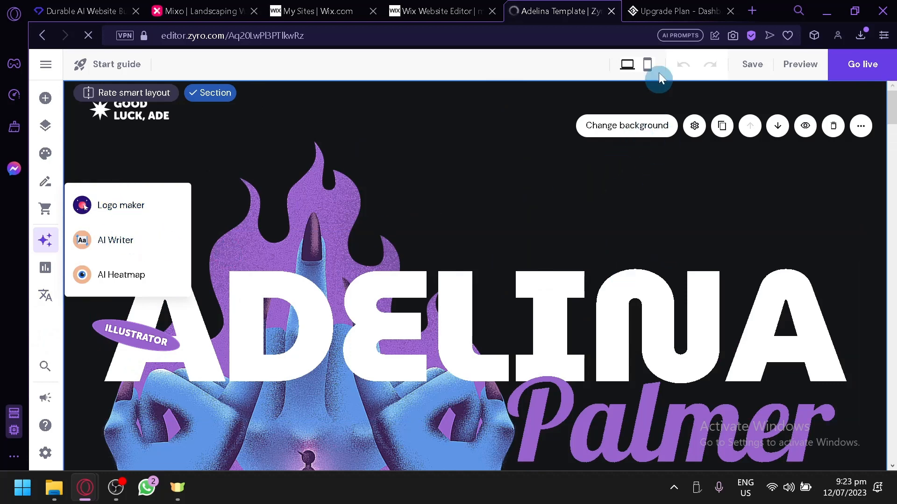
# - Switch to 10Web, compare the features of the Personal, Premium and Agency plans, and dismiss the hosting banner
pyautogui.click(658, 6)
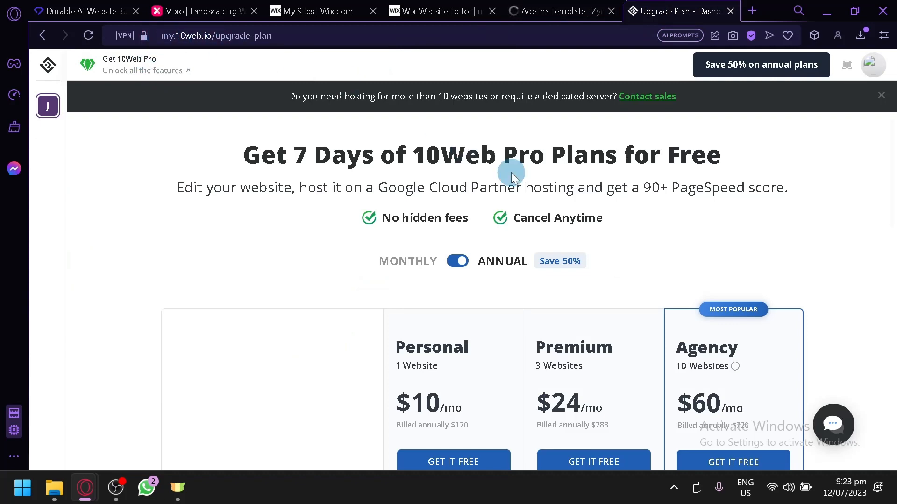
pyautogui.scroll(-10, 511, 175)
pyautogui.scroll(7, 421, 243)
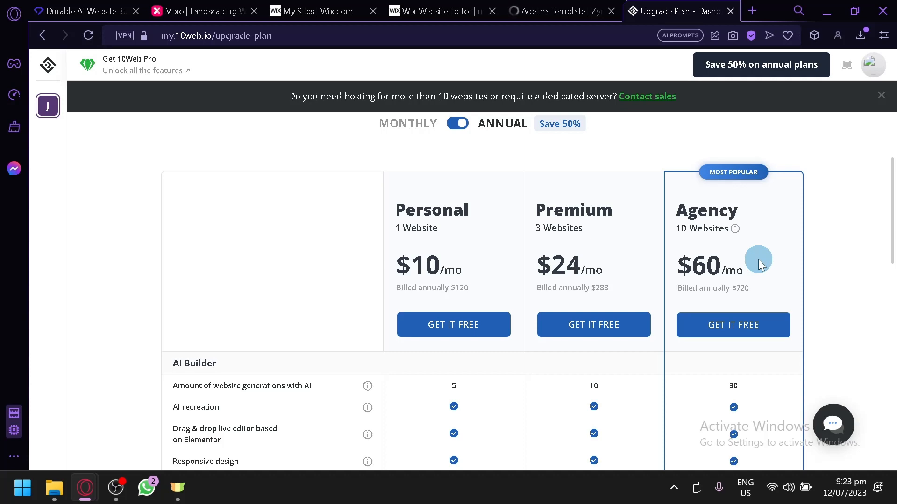
pyautogui.scroll(-10, 758, 259)
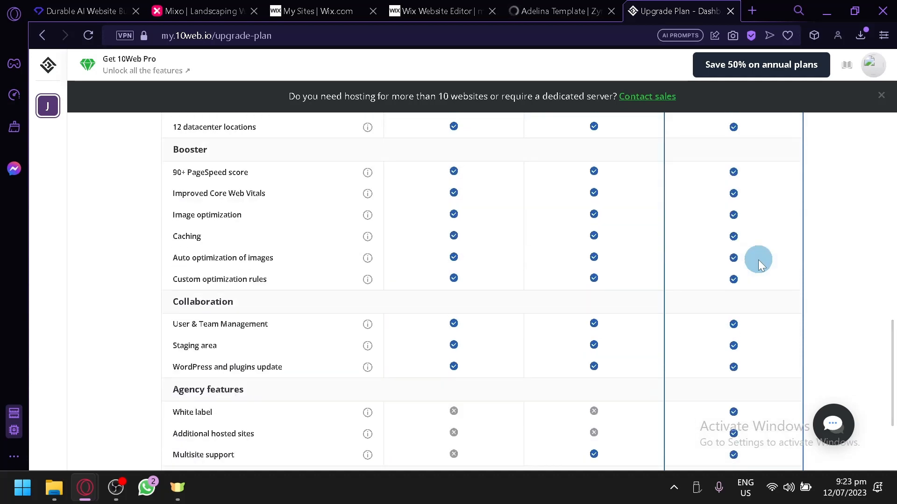
pyautogui.scroll(12, 749, 273)
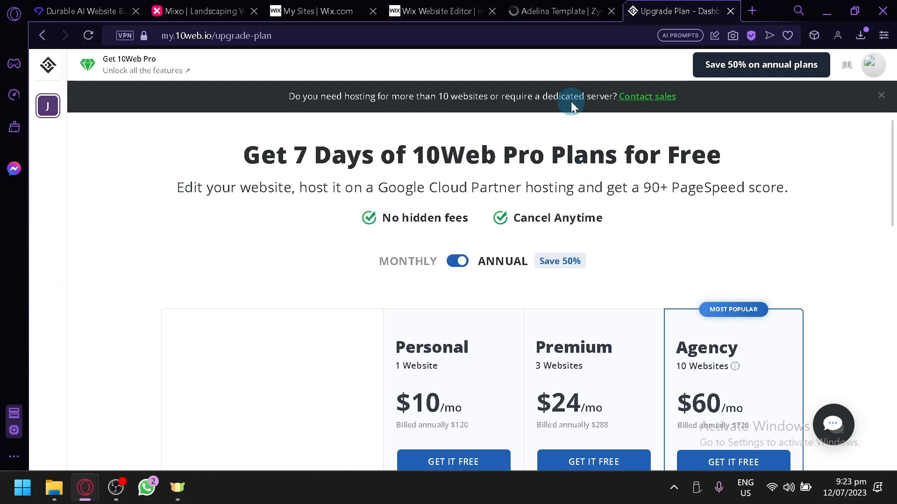
pyautogui.scroll(-7, 473, 248)
pyautogui.scroll(7, 472, 243)
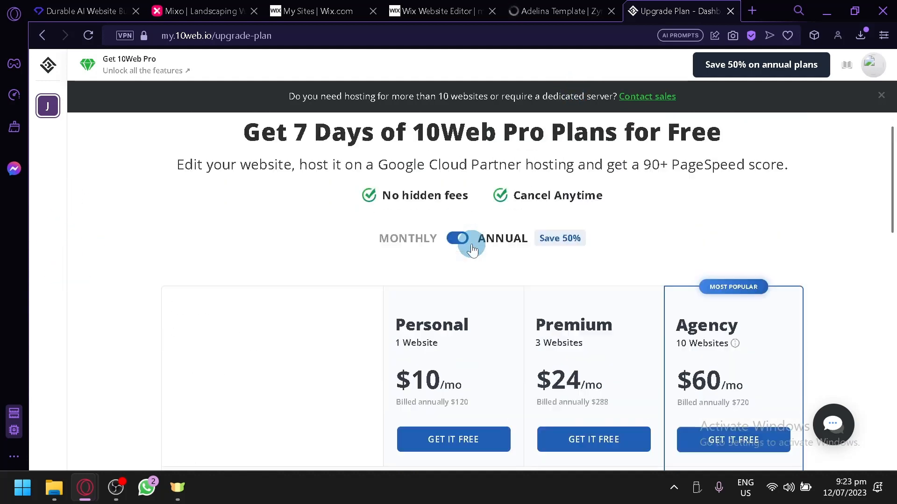
pyautogui.scroll(-8, 471, 243)
pyautogui.scroll(-4, 452, 247)
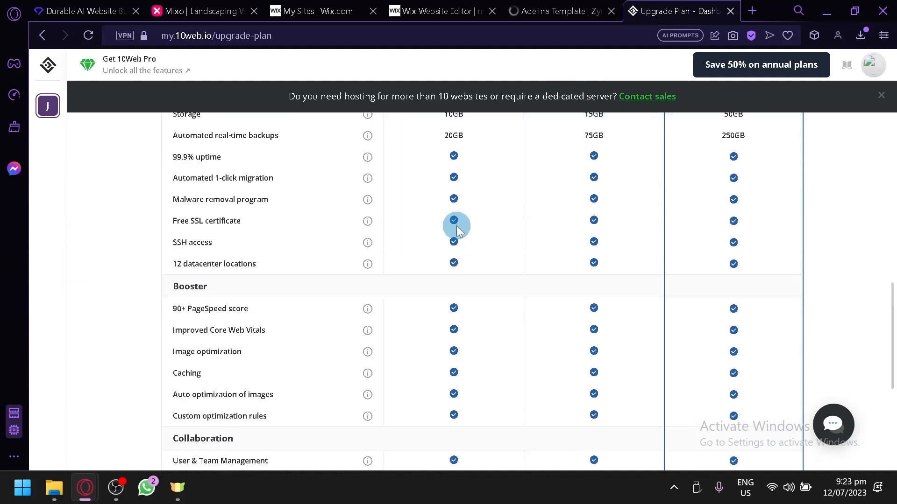
pyautogui.scroll(12, 453, 229)
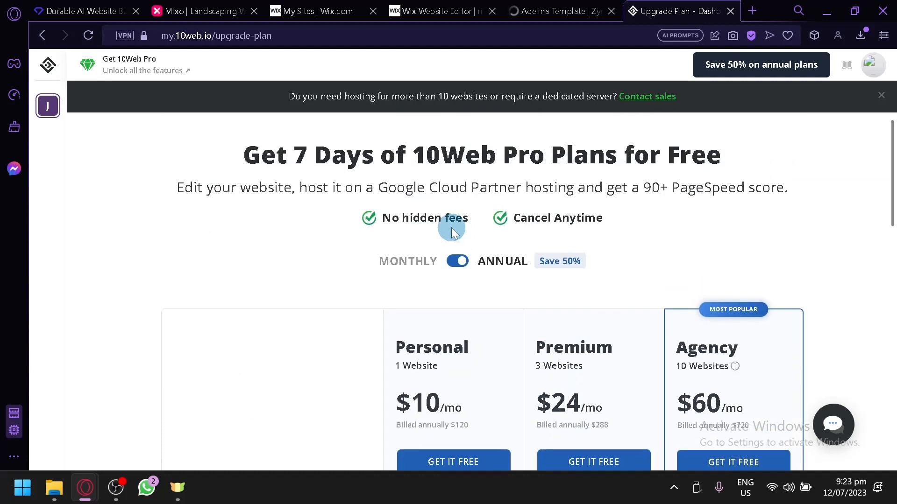
pyautogui.click(882, 97)
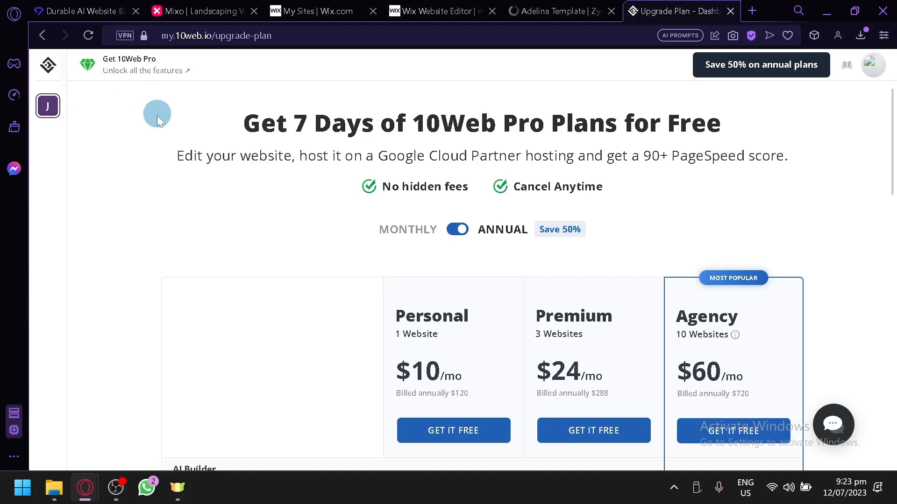
# - Revisit the Durable homepage and return to the Adelina template in Zyro
pyautogui.click(70, 7)
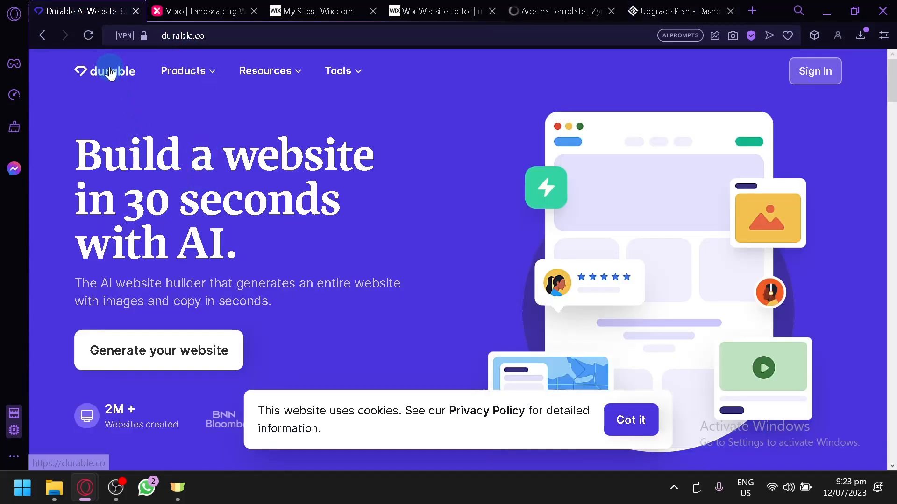
pyautogui.click(521, 6)
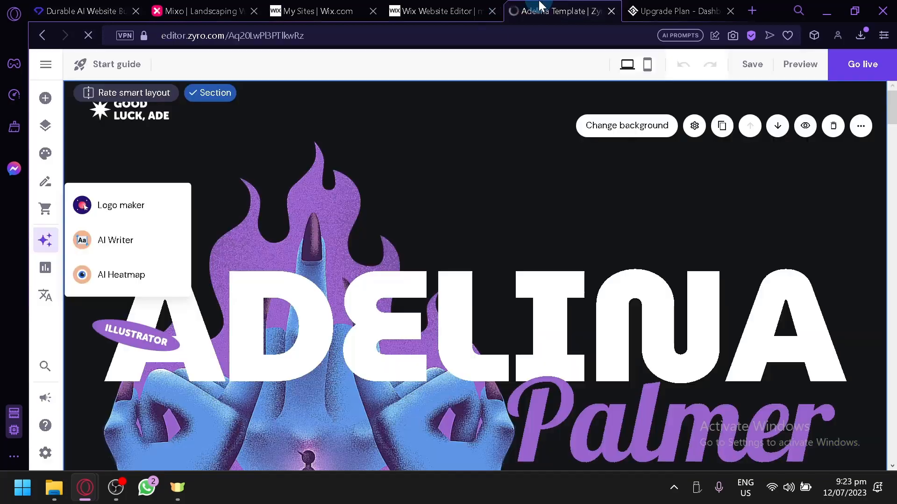